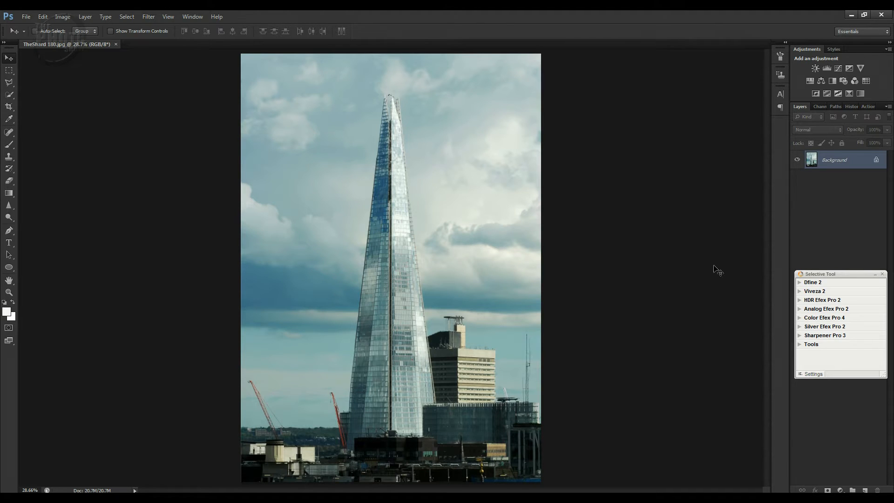
Step: Open the Shard photo in the Silver Efex Pro 2 filter
left_click_drag(842, 274, 842, 270)
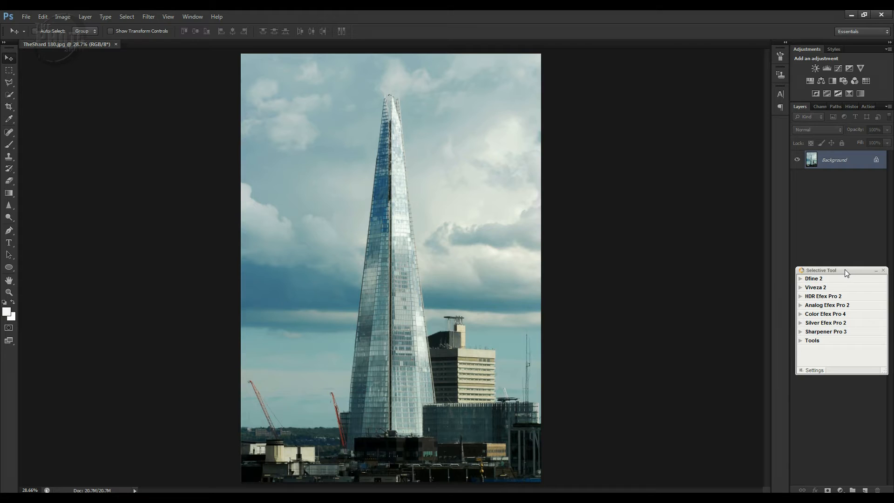
left_click(800, 324)
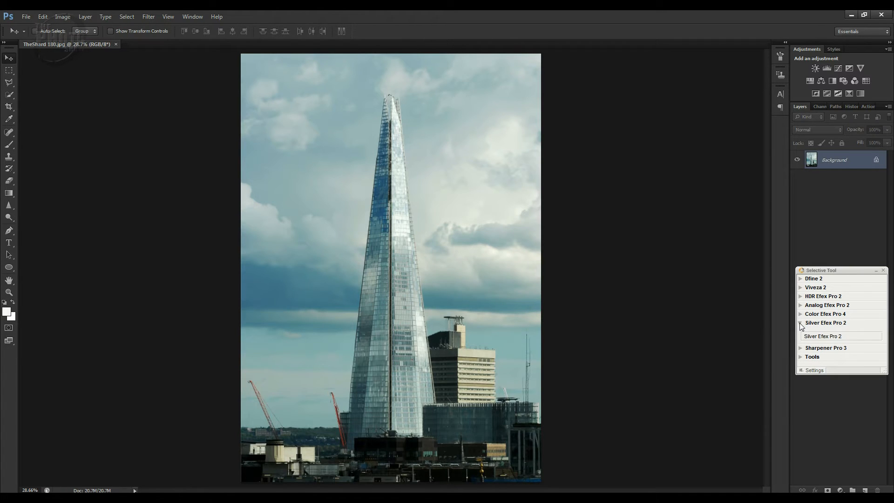
left_click(820, 337)
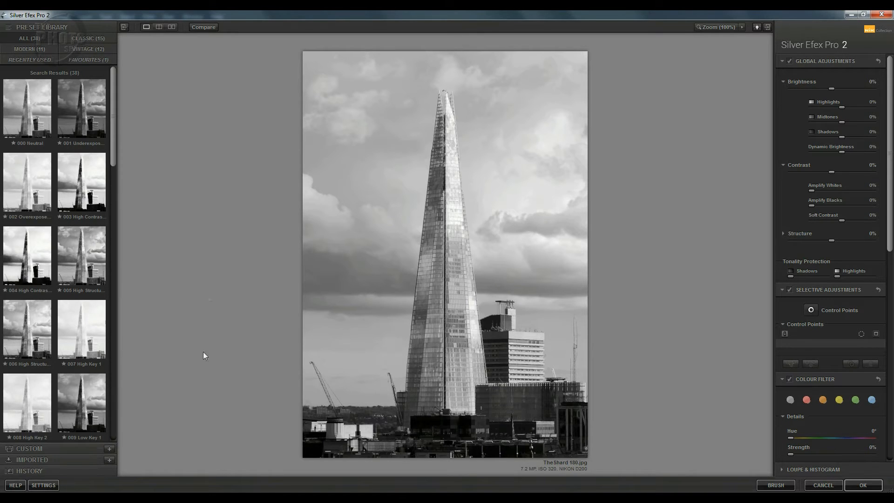
Step: Try the black-and-white presets 001 to 007 and 009 Low Key 1 on the photo
left_click(73, 116)
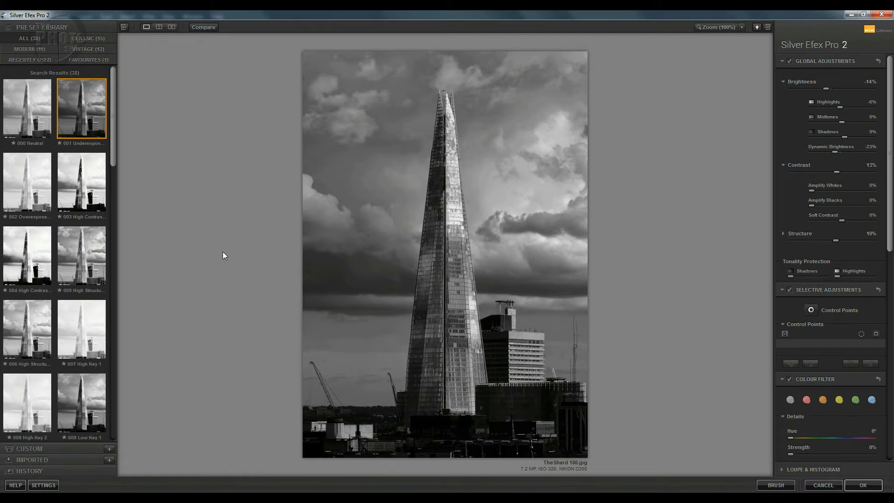
left_click(16, 191)
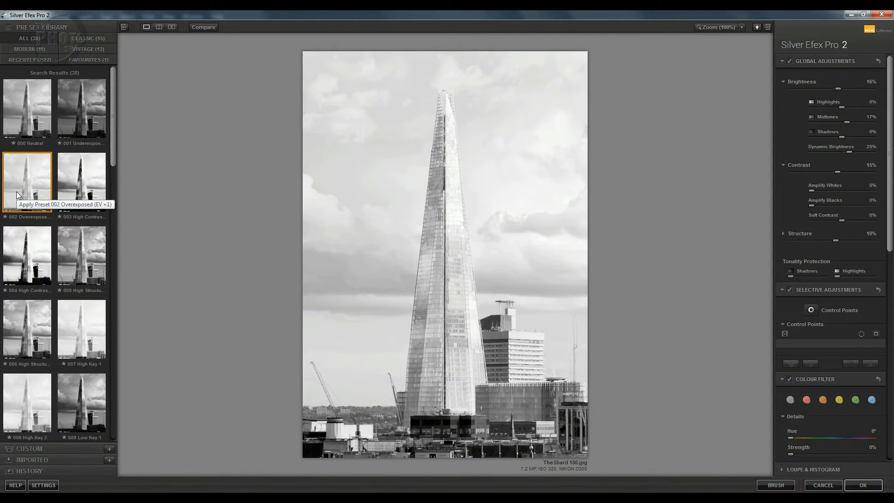
left_click(77, 191)
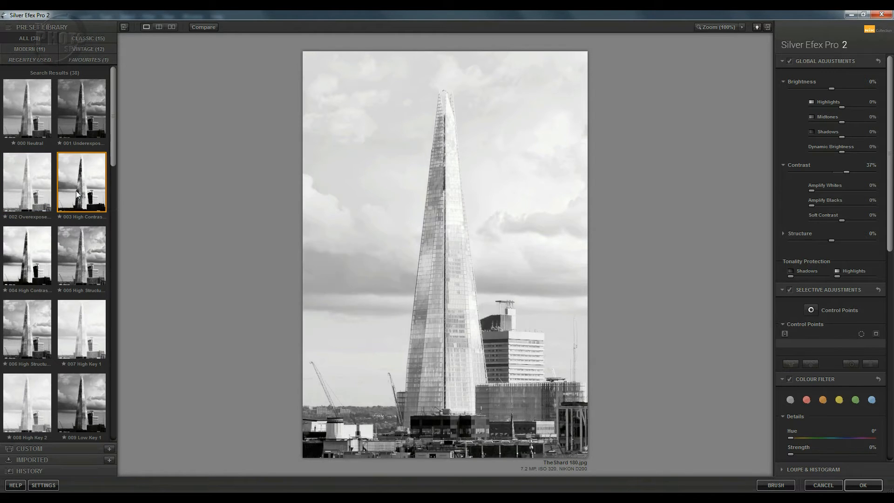
left_click(23, 260)
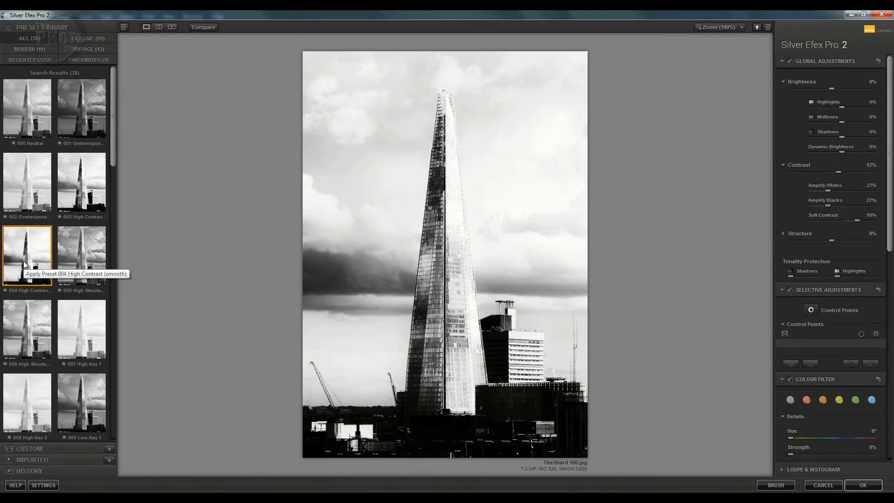
left_click(77, 259)
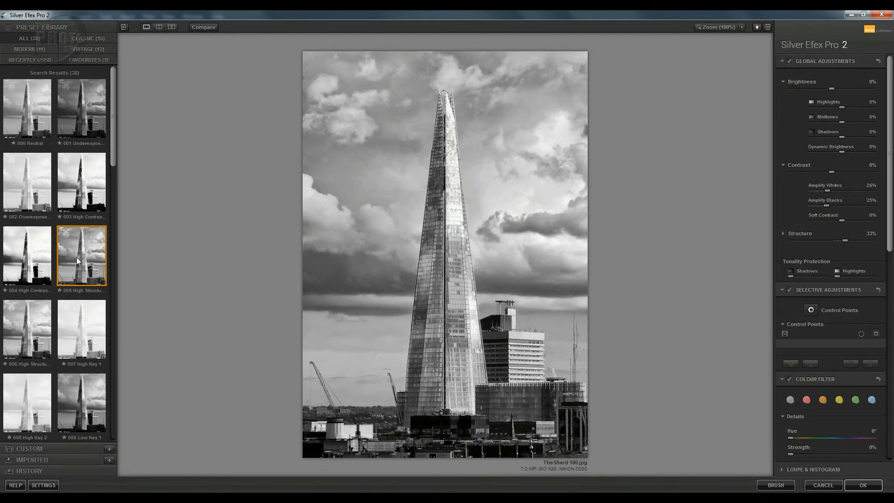
left_click(24, 339)
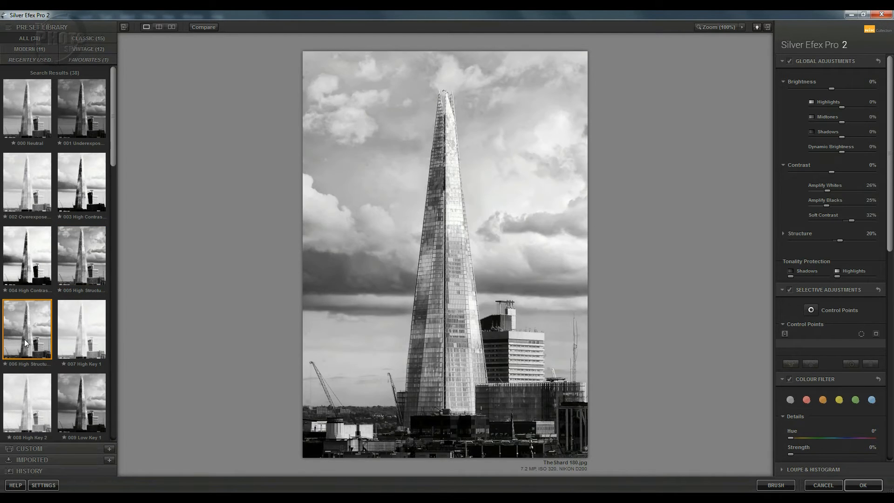
left_click(82, 334)
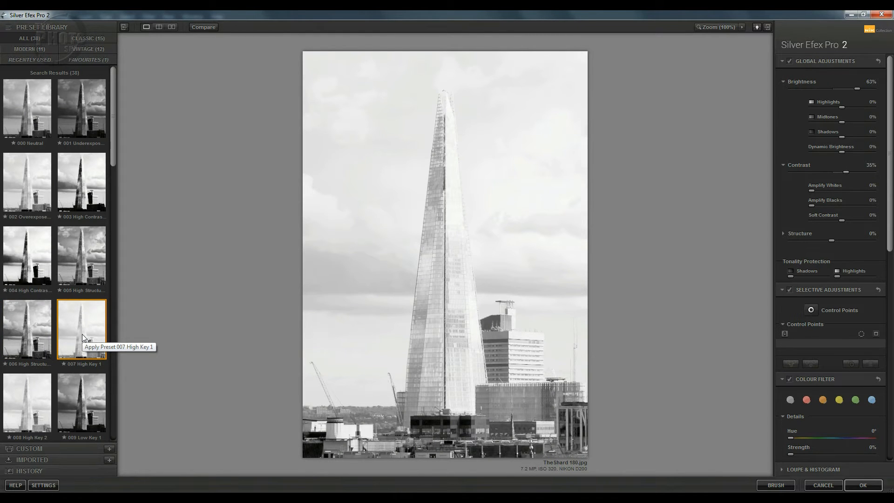
left_click(70, 403)
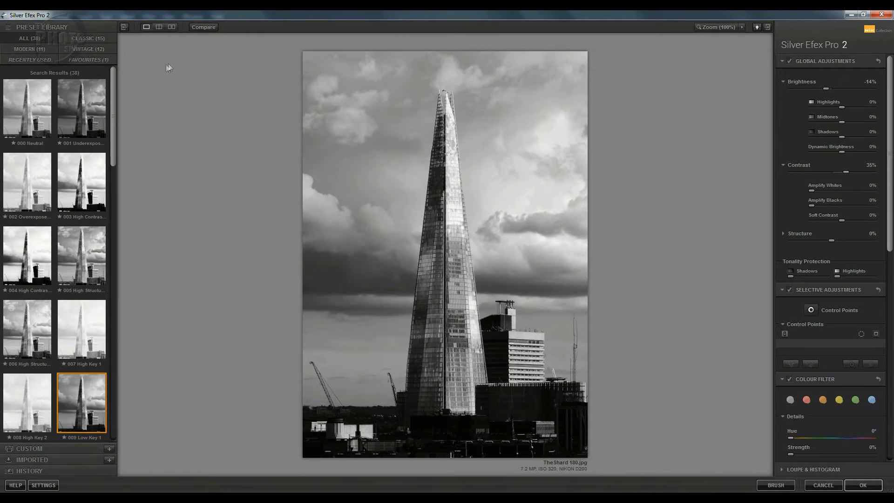
Step: Try the modern presets 015, 016 Full Dynamic (smooth), 018 Full Spectrum Inverse and 020 Fine Art on the photo
left_click(27, 48)
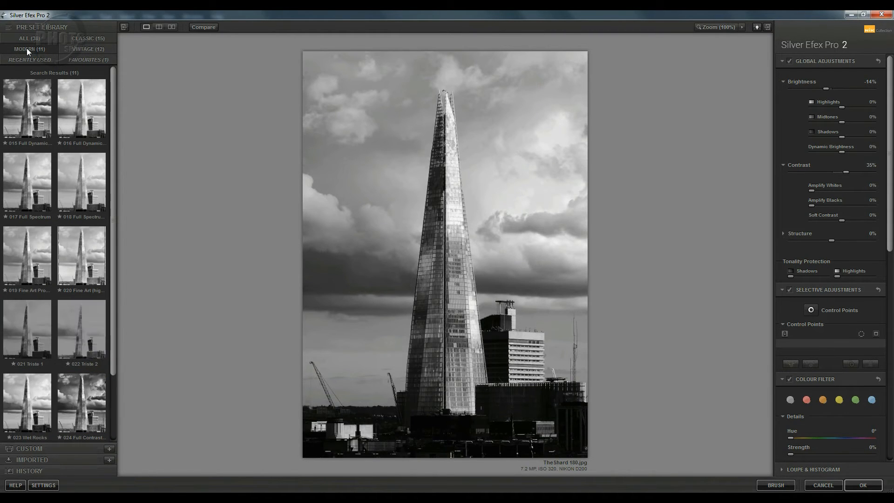
left_click(16, 121)
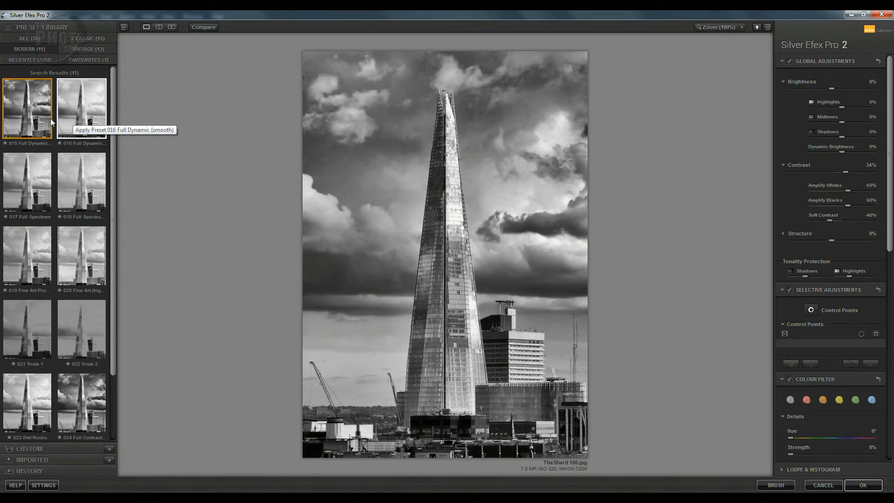
left_click(86, 113)
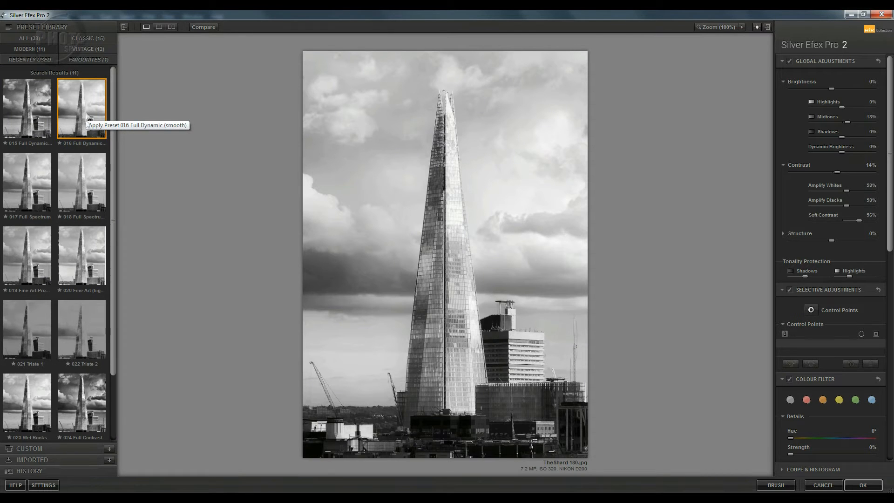
left_click(81, 177)
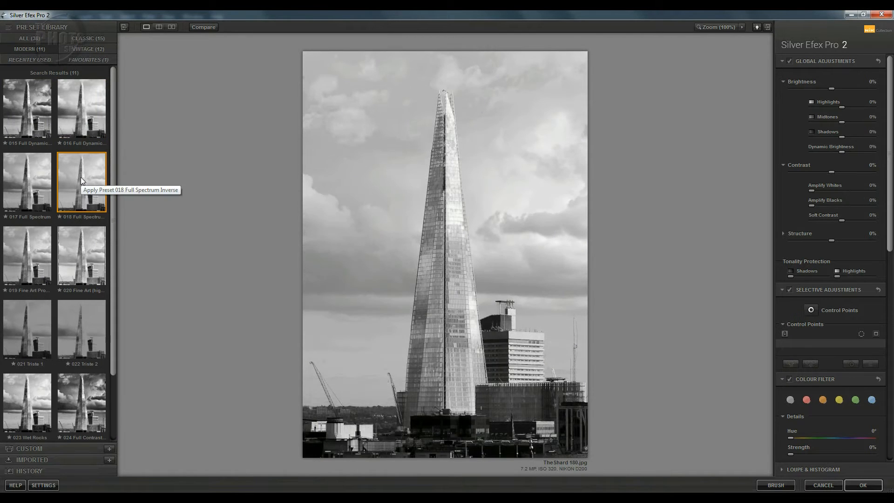
left_click(78, 275)
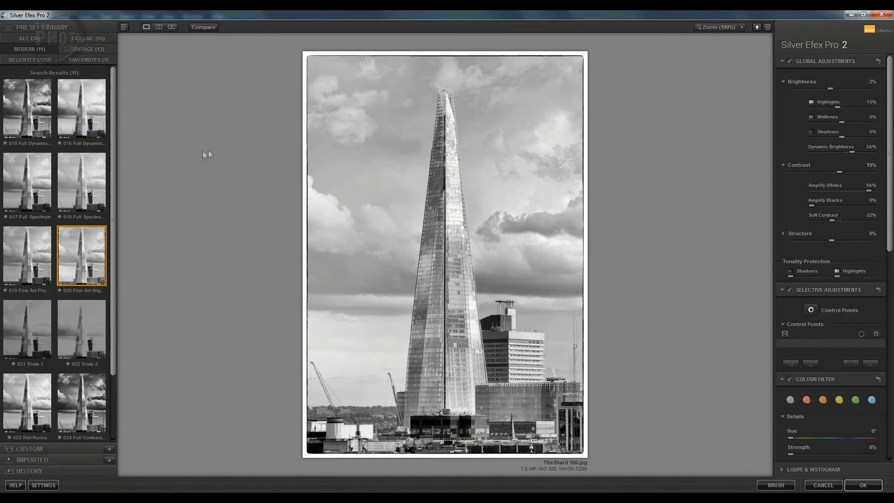
Step: Compare the vintage presets 026 Dark Sepia and 027 Soft Sepia on the photo, and mark 026 Dark Sepia as a favourite
left_click(84, 39)
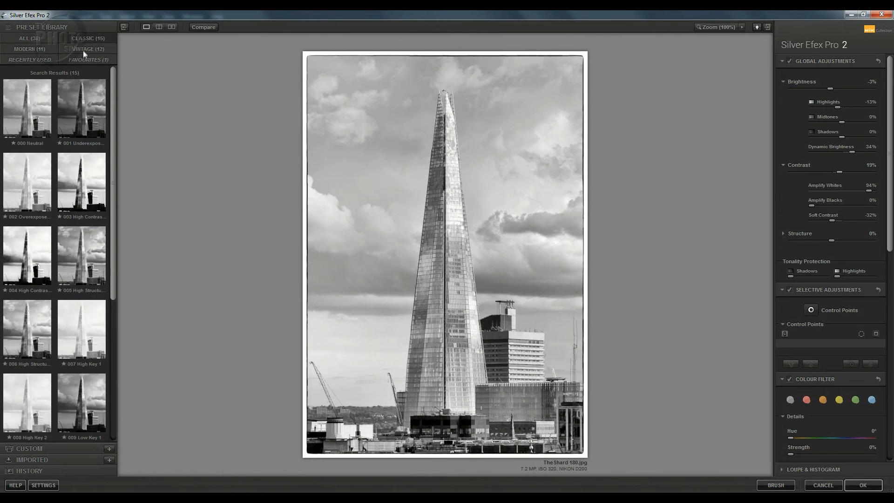
left_click(83, 50)
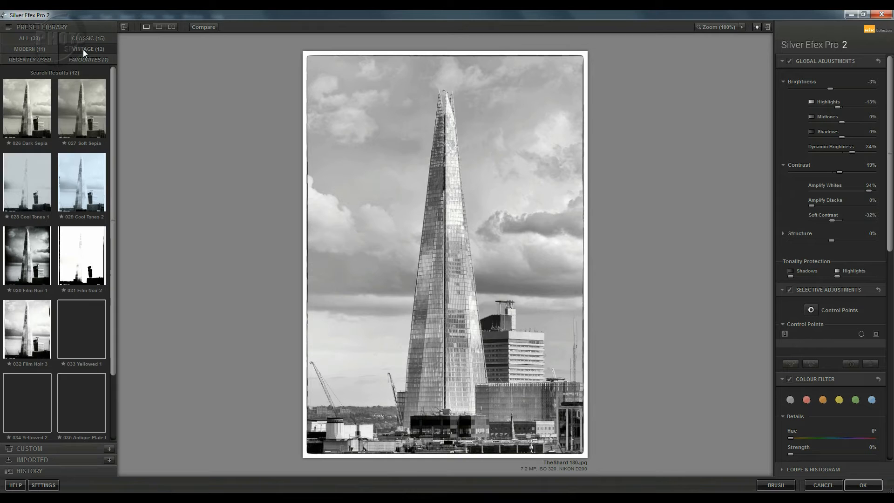
left_click(21, 114)
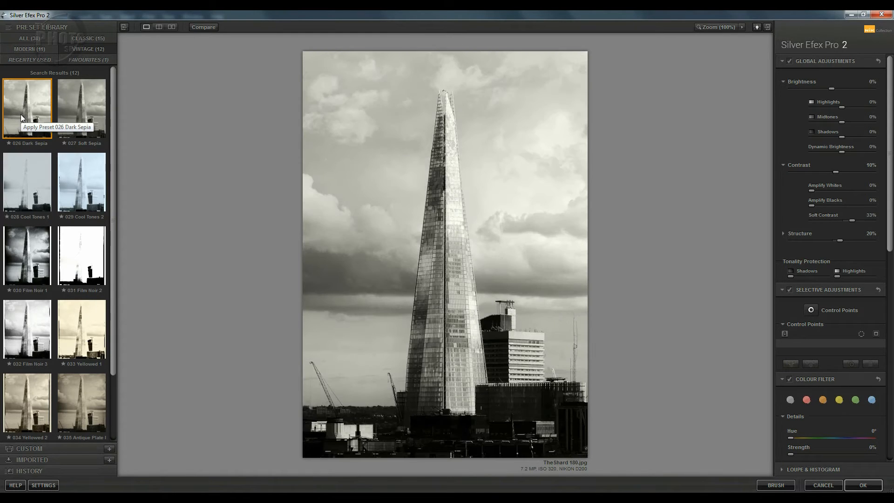
left_click(80, 111)
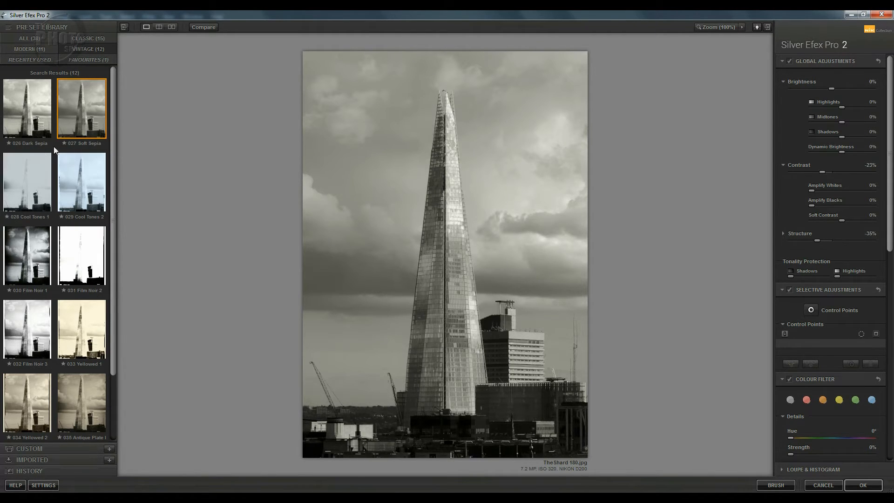
left_click(22, 119)
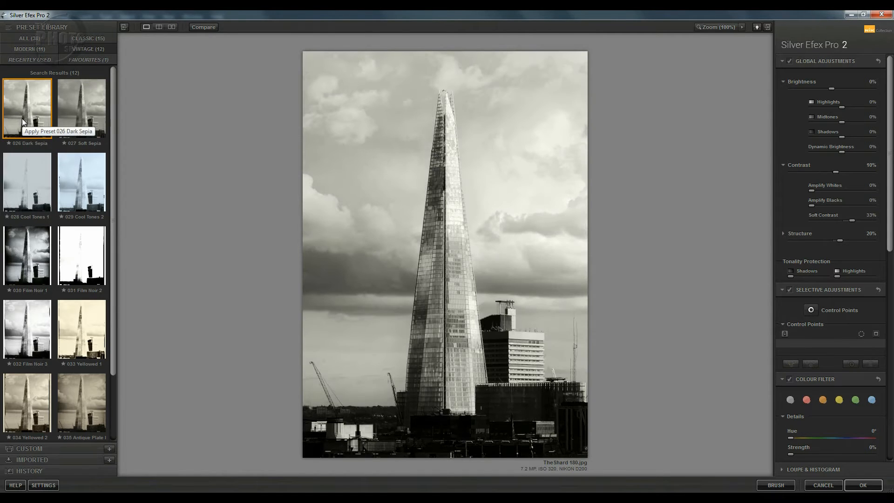
left_click(9, 146)
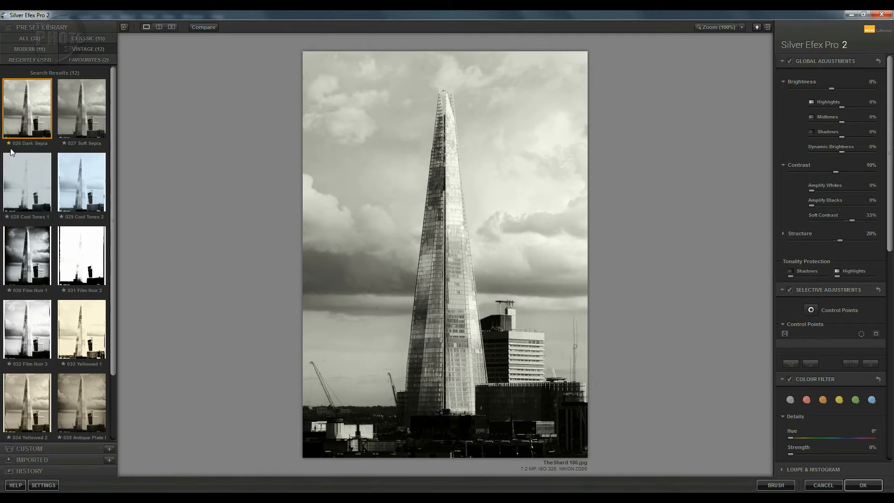
Step: View the favourite presets, and apply 000 Neutral from the full preset library
left_click(91, 60)
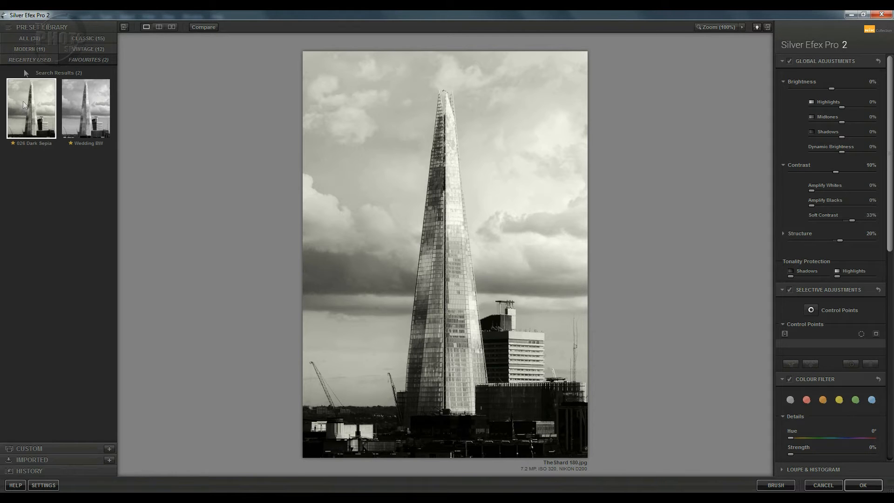
left_click(24, 38)
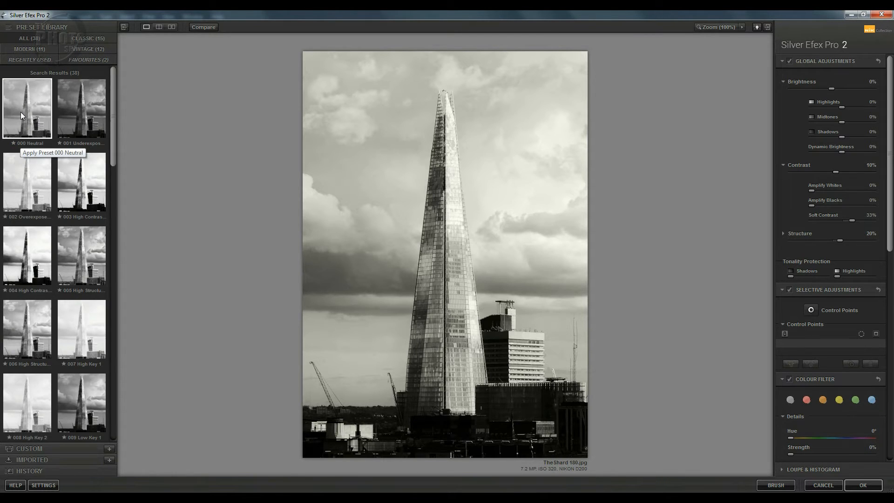
left_click(21, 112)
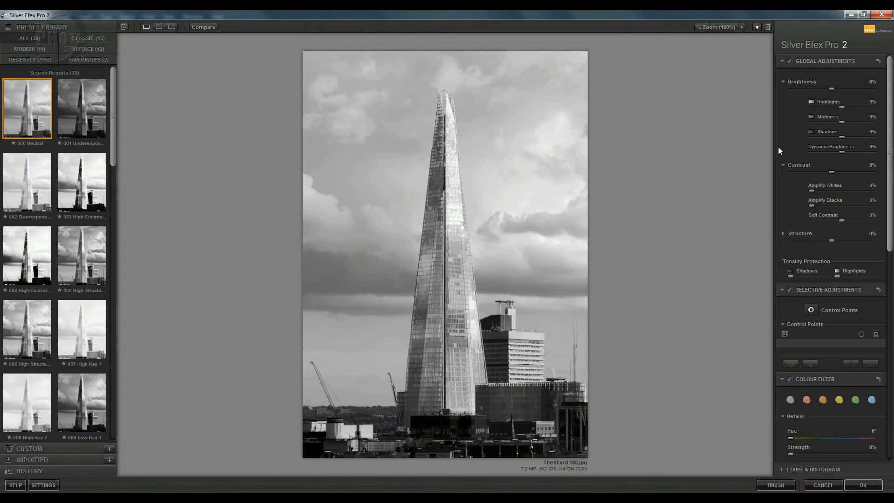
Step: Collapse all the adjustment sections and reopen only the Global Adjustments
left_click(782, 61)
left_click(783, 75)
left_click(782, 89)
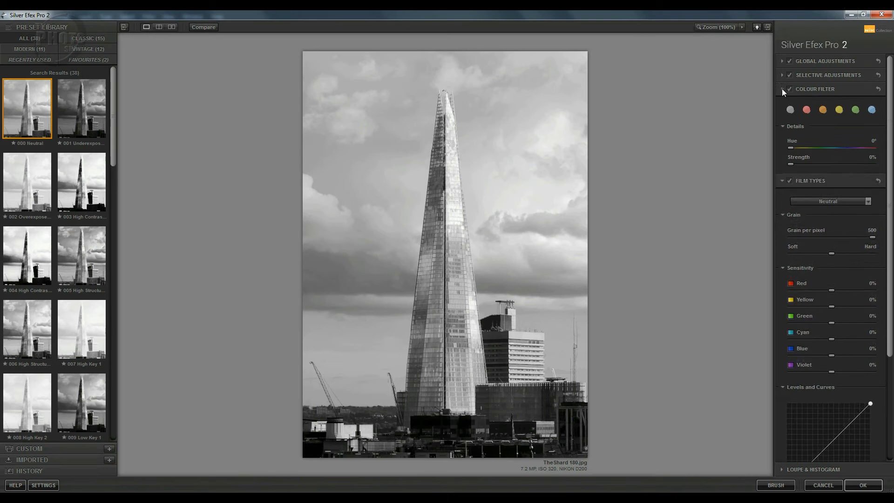
left_click(782, 103)
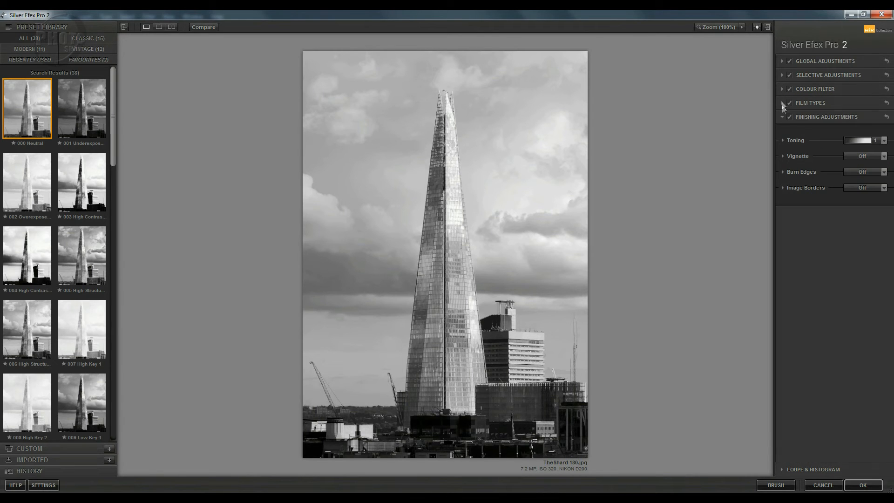
left_click(783, 117)
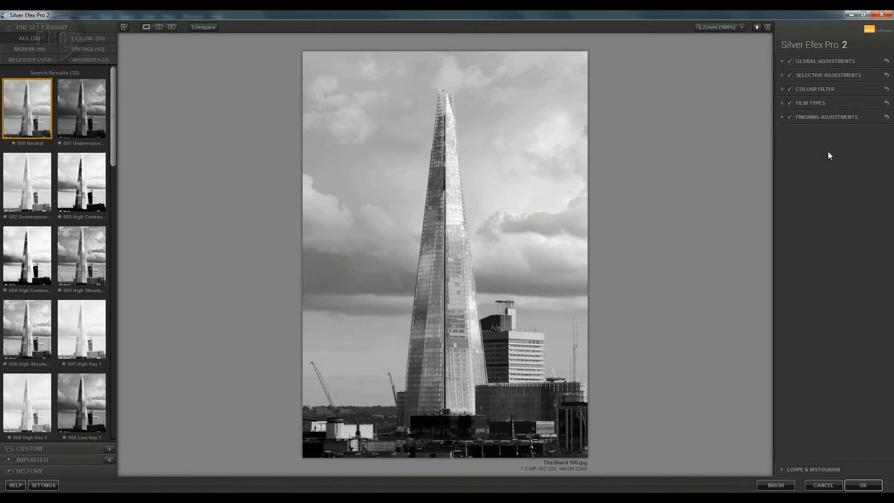
left_click(783, 61)
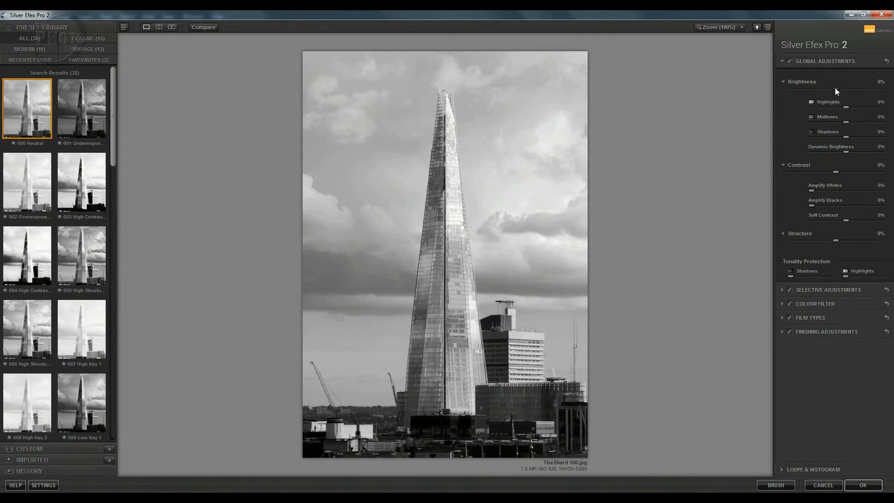
Step: Try brightening the whole image and darkening it to -37% brightness, and reset the overall brightness to its default
left_click_drag(834, 87, 868, 88)
left_click(819, 89)
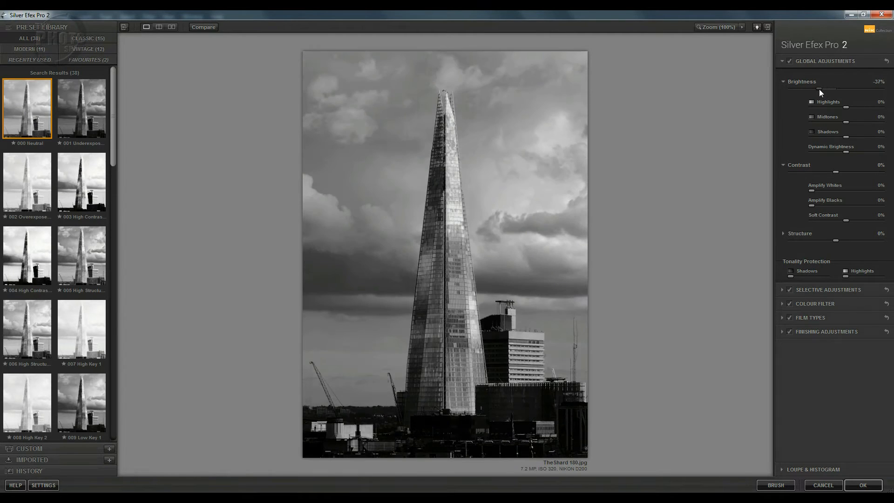
double_click(819, 89)
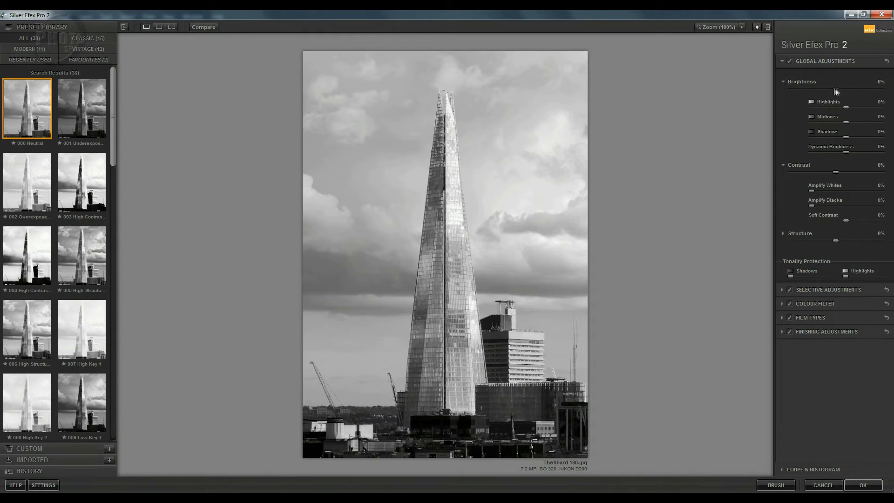
Step: Darken the image with Brightness at -19%, Highlights at 32% and Midtones at -30%
left_click_drag(830, 88, 827, 89)
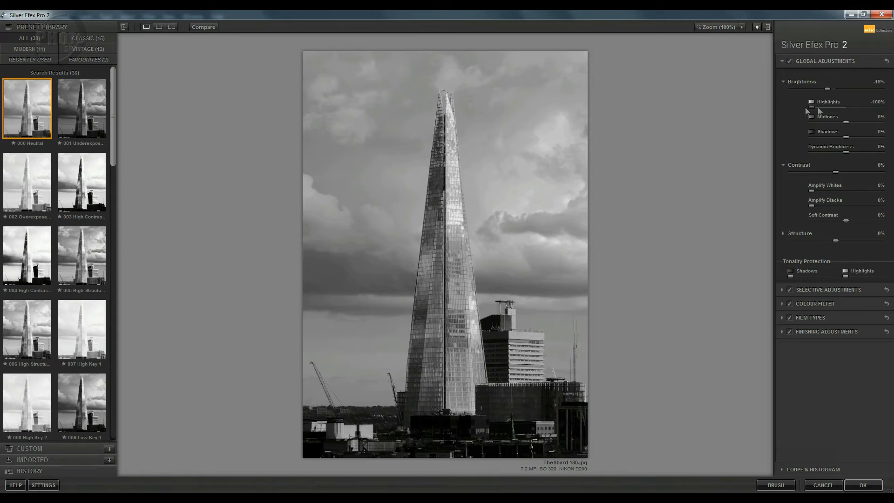
left_click_drag(846, 107, 857, 108)
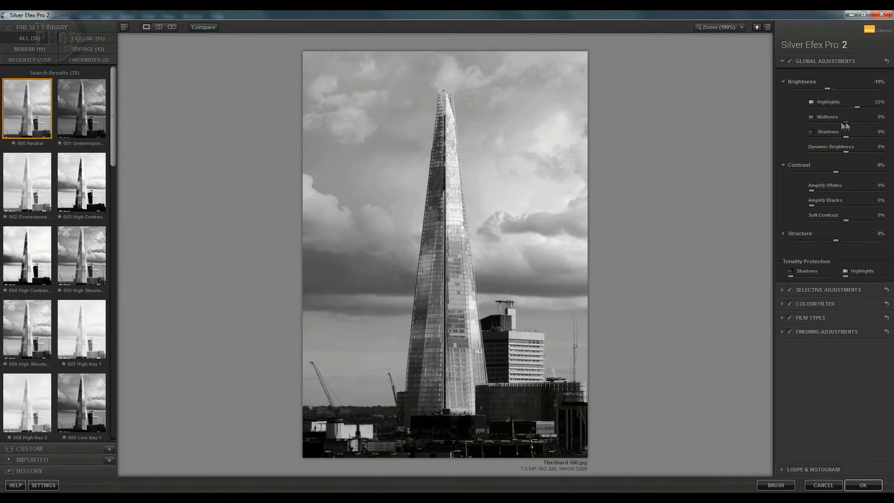
left_click_drag(822, 121, 819, 121)
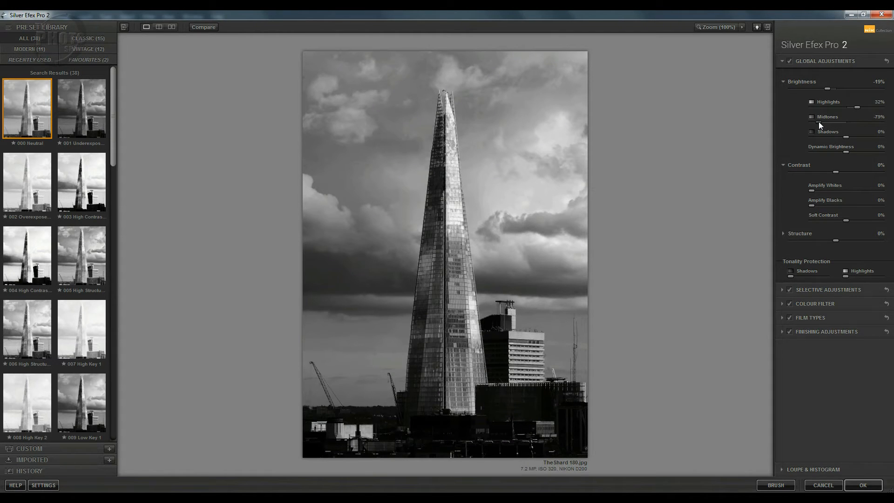
left_click_drag(850, 121, 836, 121)
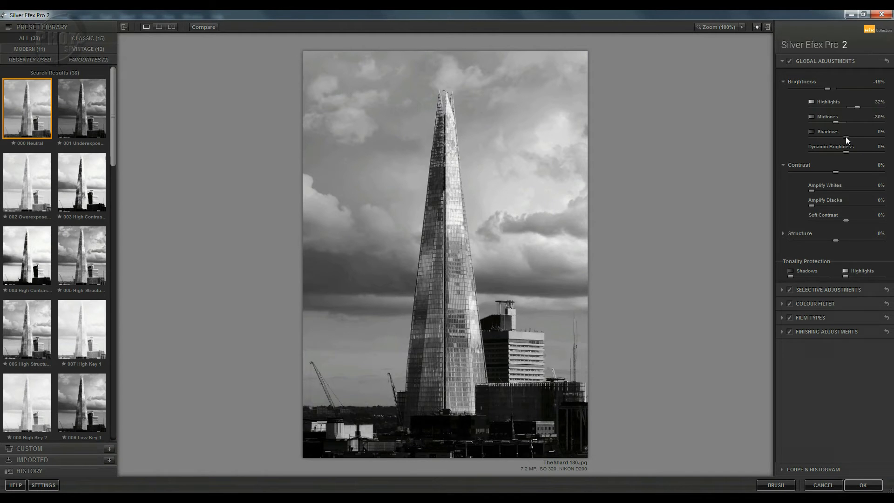
Step: Try brightening and deepening the shadows, and settle the Shadows brightness at -3%
left_click_drag(865, 139, 878, 140)
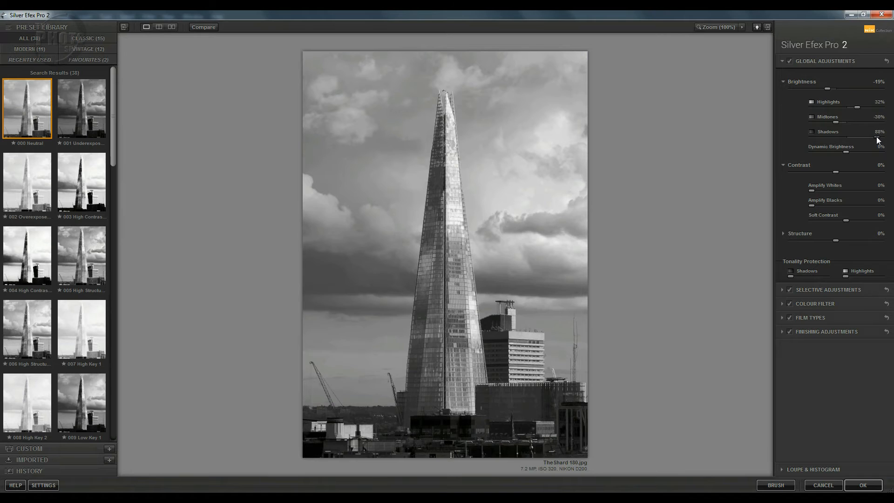
left_click_drag(878, 138, 817, 139)
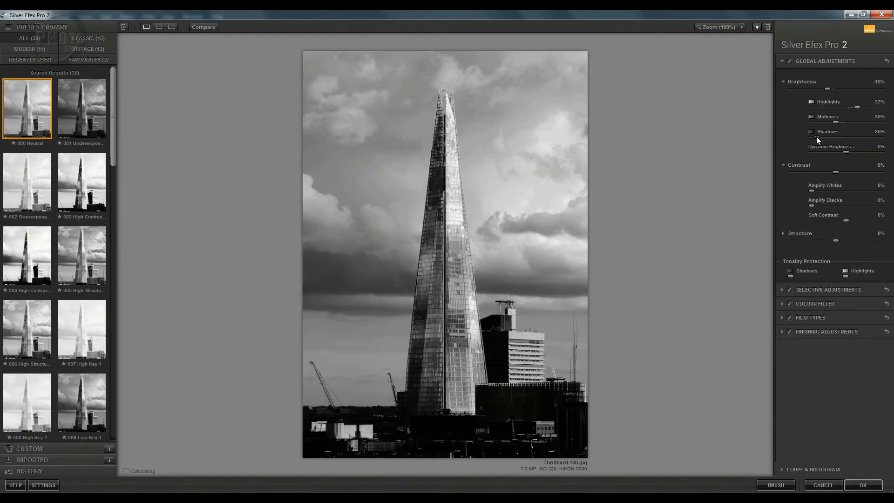
left_click_drag(823, 139, 834, 138)
left_click_drag(864, 138, 851, 139)
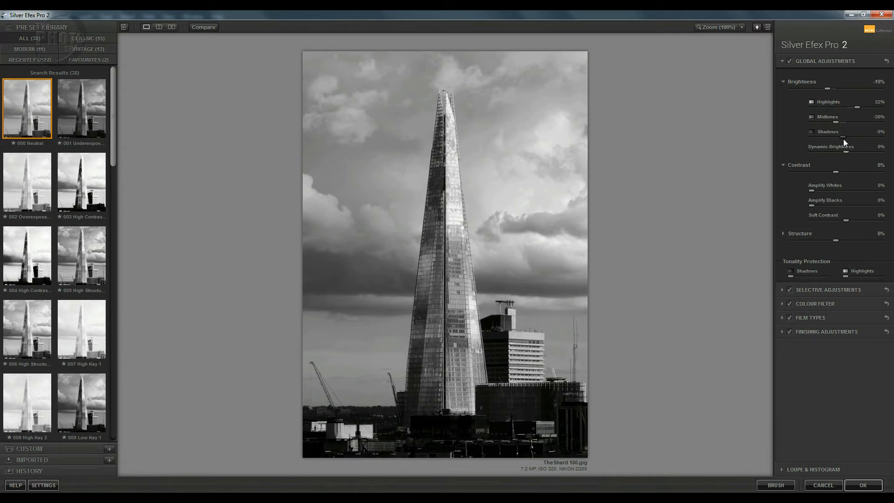
left_click_drag(845, 139, 845, 139)
Step: Set Dynamic Brightness to -17%
left_click_drag(837, 153, 833, 152)
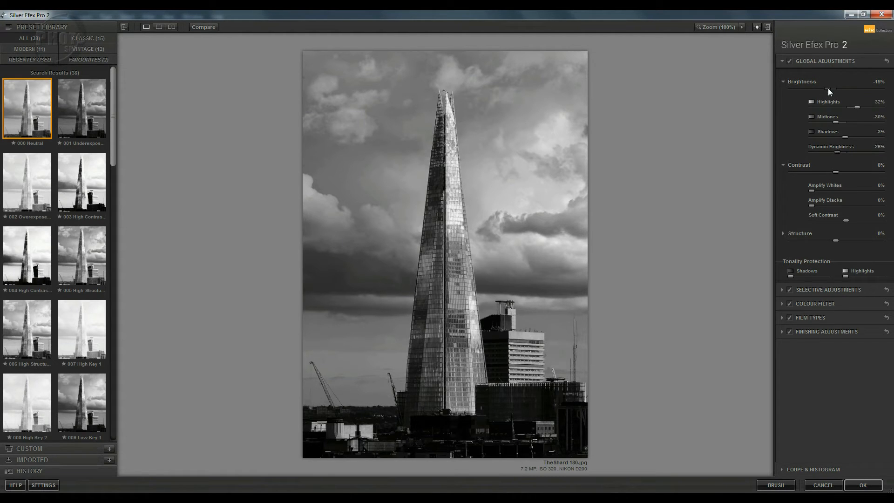
left_click(837, 151)
left_click(840, 151)
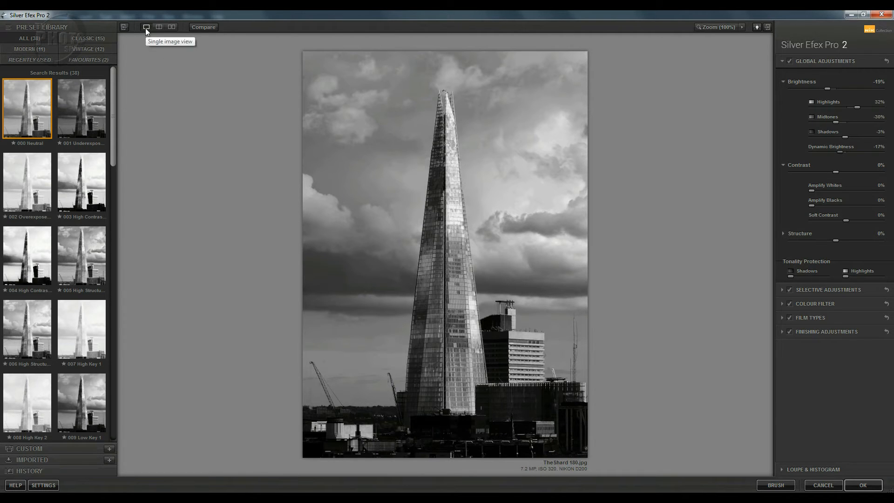
Step: Compare the edit with the original in split and side-by-side preview, and return to the single image view
left_click(159, 27)
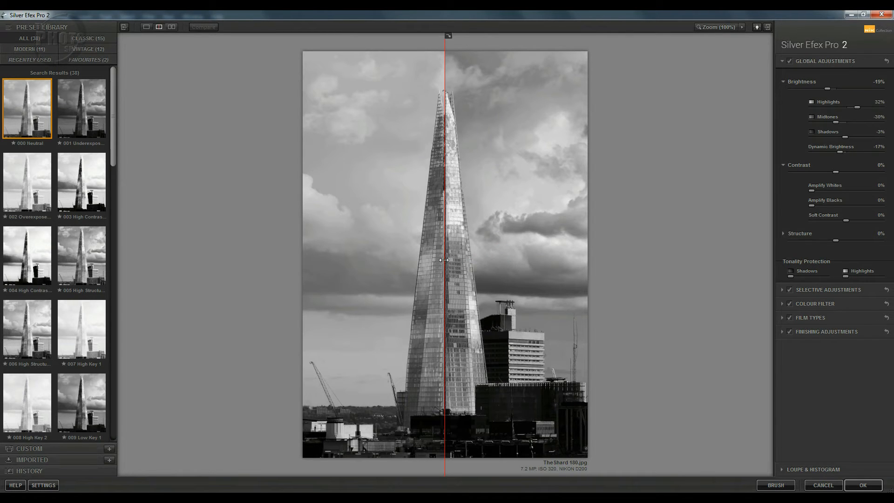
mouse_move(440, 260)
left_mouse_down()
mouse_move(371, 259)
mouse_move(501, 259)
mouse_move(444, 259)
left_mouse_up()
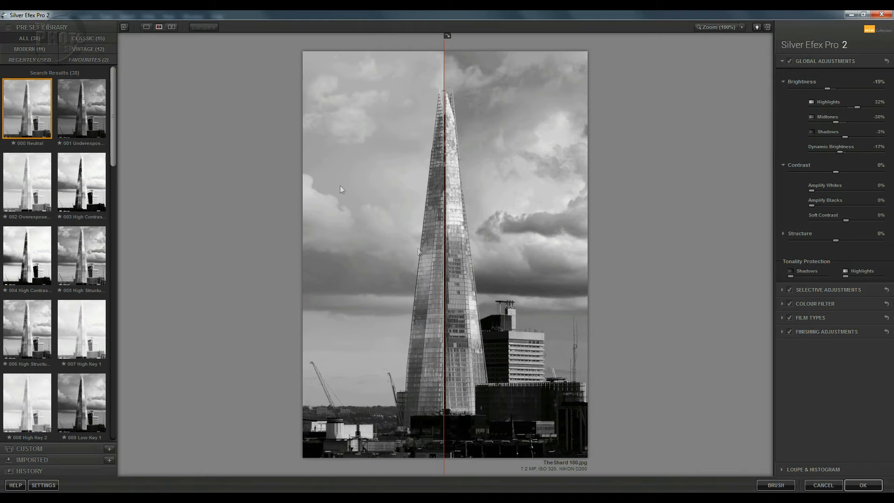
left_click(172, 27)
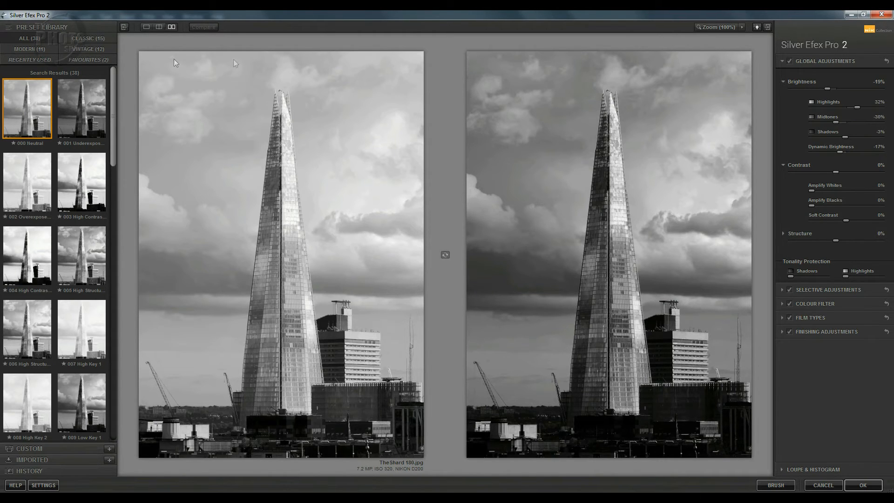
left_click(146, 27)
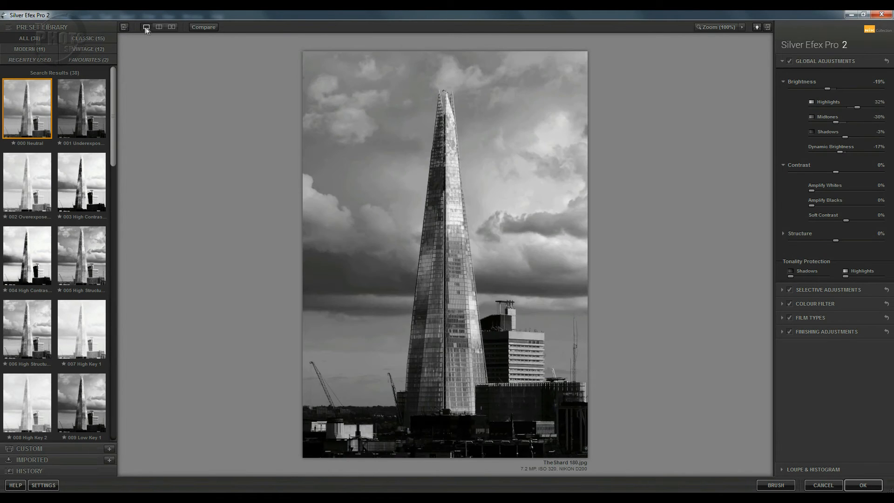
Step: Flip repeatedly between the original and the edited photo in the single image view to judge the brightness changes
left_click(205, 29)
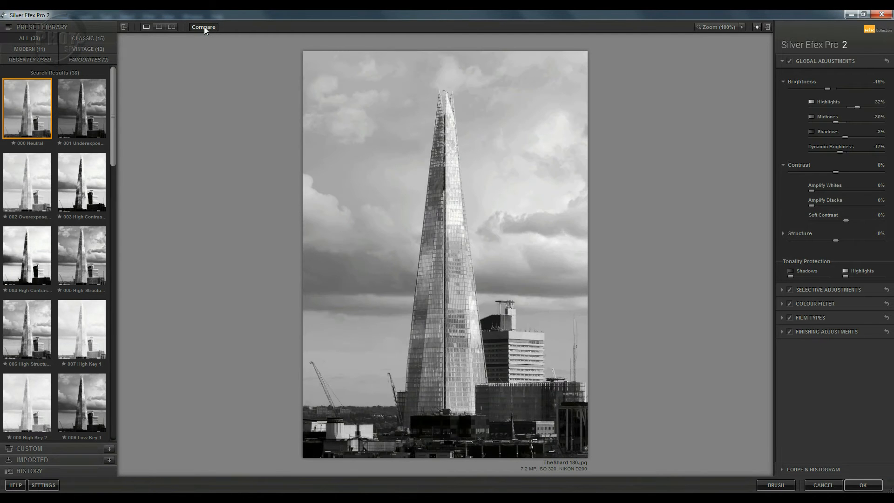
left_click(204, 26)
left_click(204, 27)
left_click(204, 26)
left_click(204, 27)
left_click(204, 27)
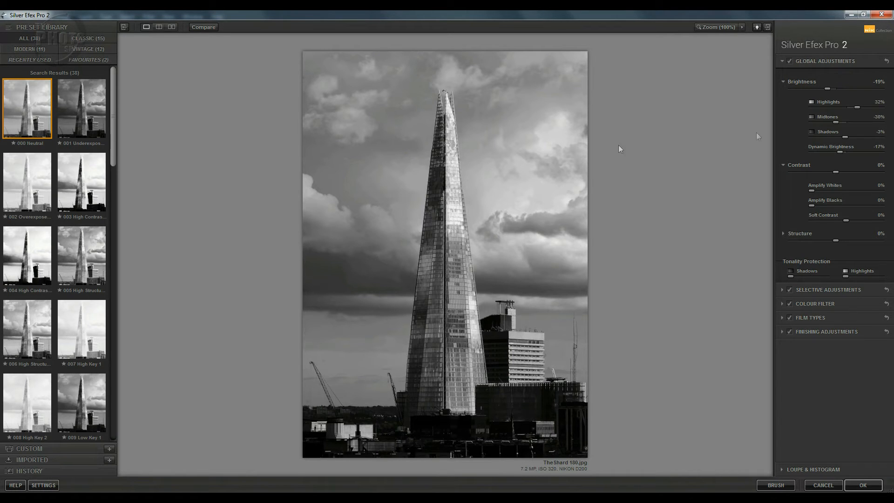
left_click(210, 26)
left_click(210, 27)
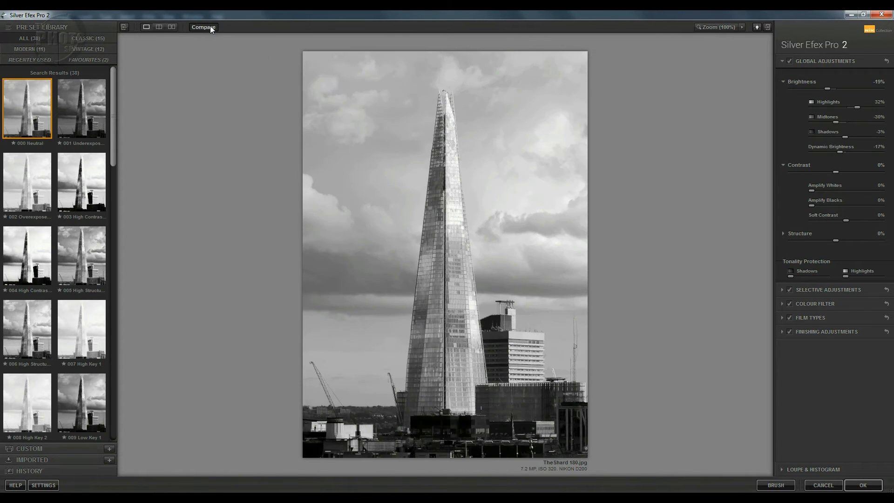
left_click(210, 27)
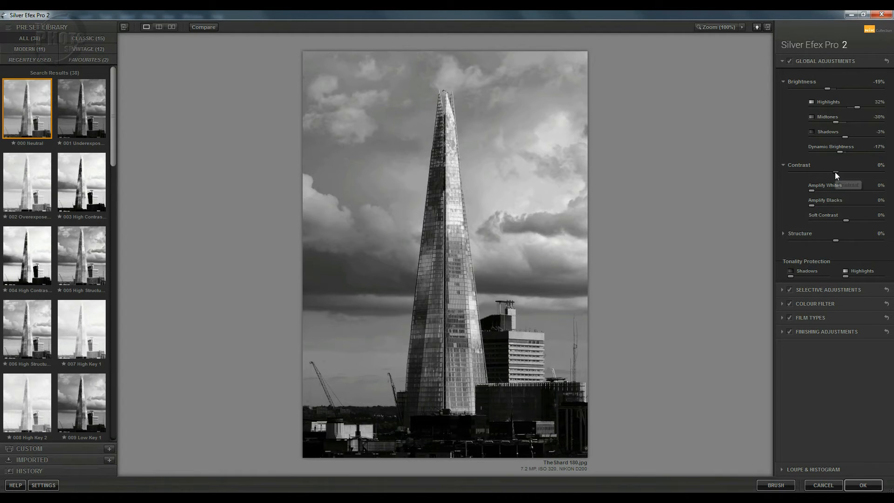
Step: Try low and high overall contrast from -68% to 50%, and set Contrast to 16%
left_click_drag(835, 171, 805, 173)
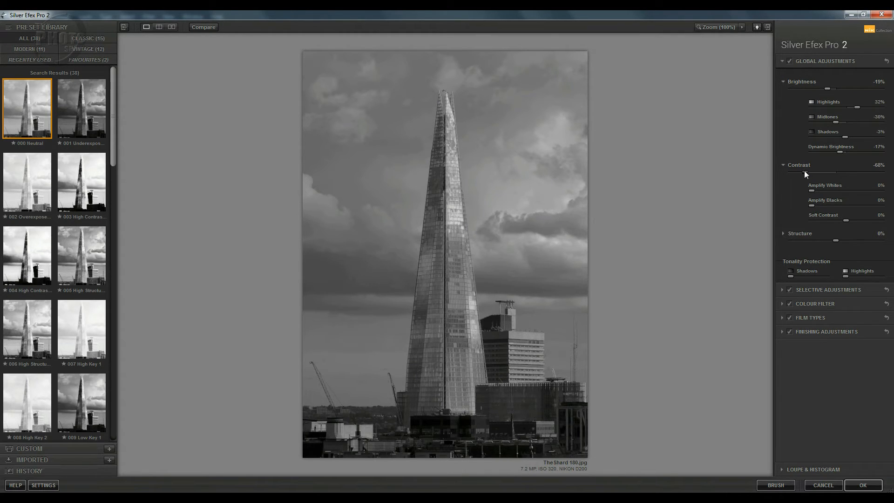
left_click_drag(838, 173, 845, 174)
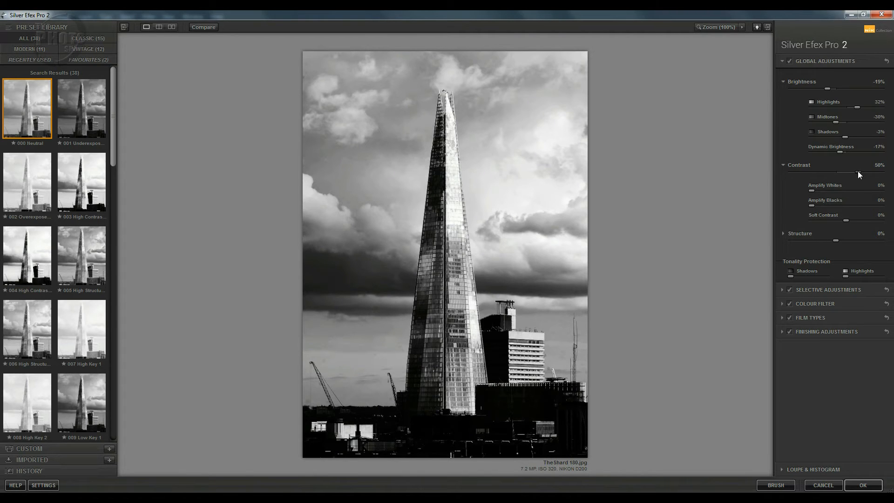
left_click_drag(845, 172, 840, 172)
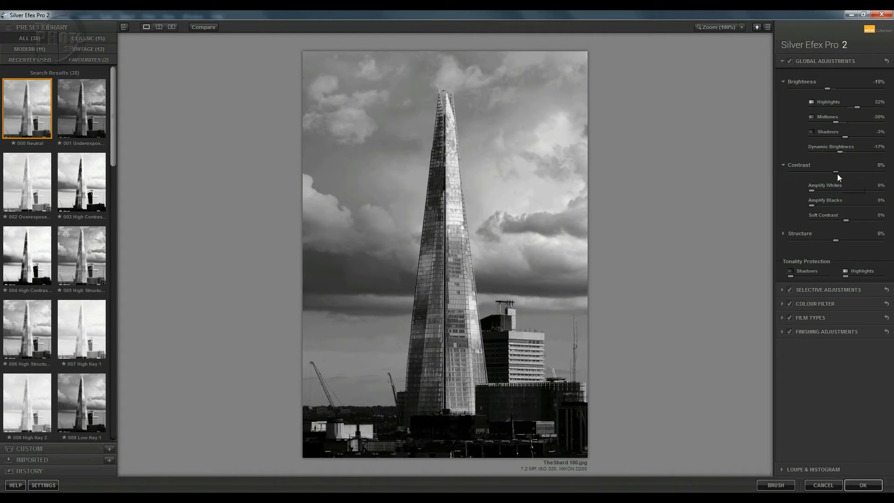
left_click_drag(836, 171, 843, 172)
Step: Set Amplify Whites to 28% and Amplify Blacks to 17%
left_click(843, 191)
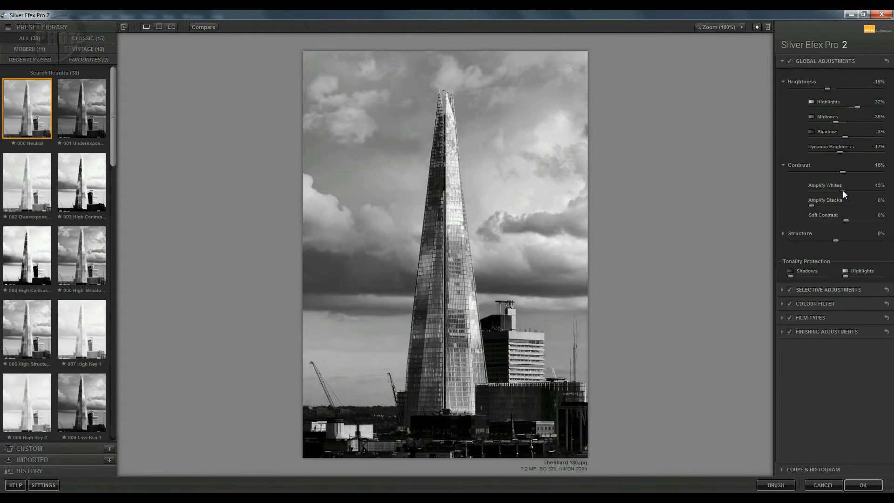
left_click(850, 191)
left_click_drag(842, 191, 831, 191)
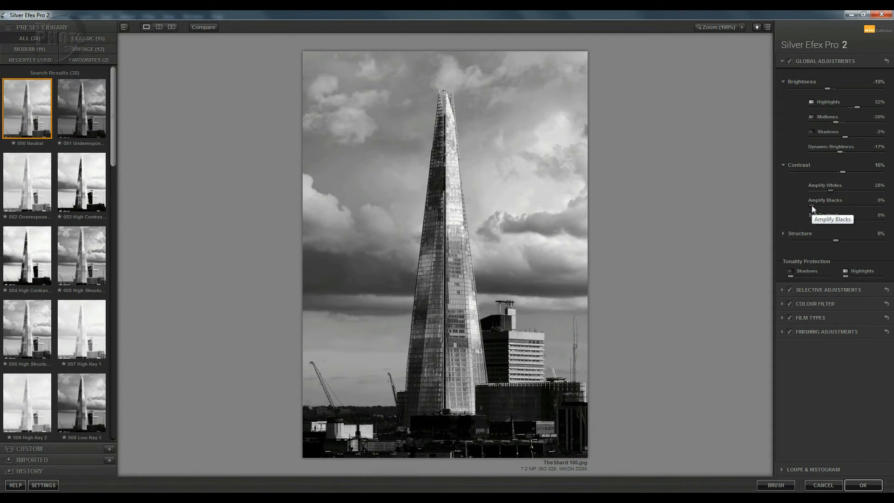
left_click_drag(819, 205, 833, 206)
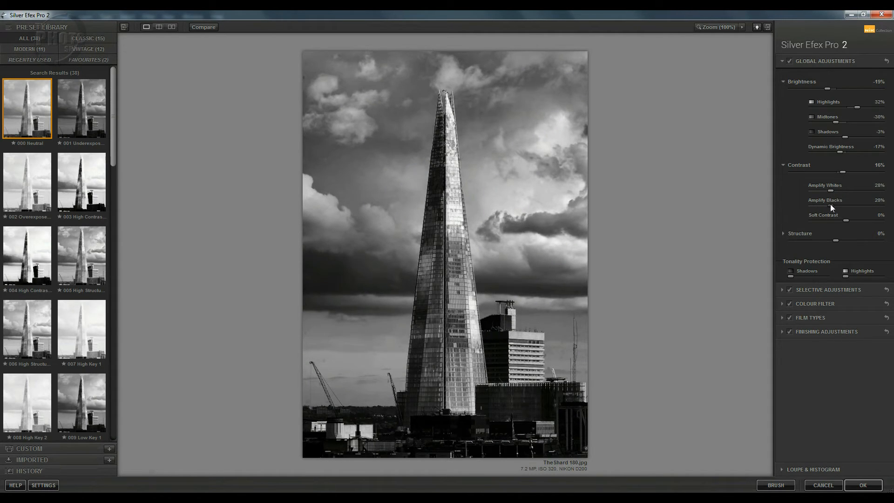
left_click_drag(825, 205, 823, 205)
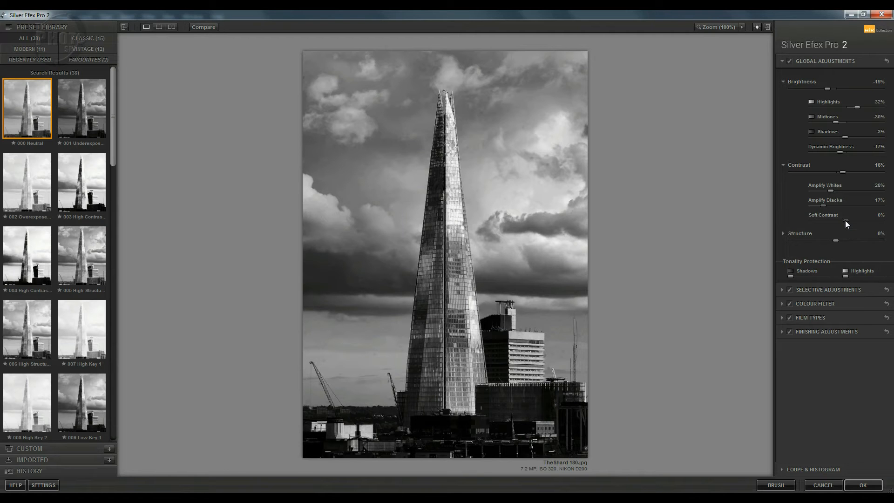
Step: Try Soft Contrast at -72% and 17%, and settle it at 2%
left_click_drag(824, 221, 821, 221)
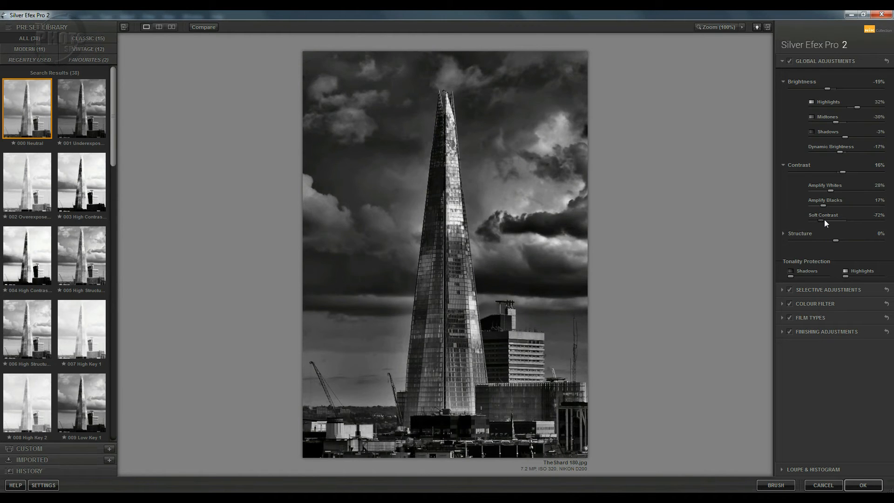
left_click_drag(834, 222, 850, 220)
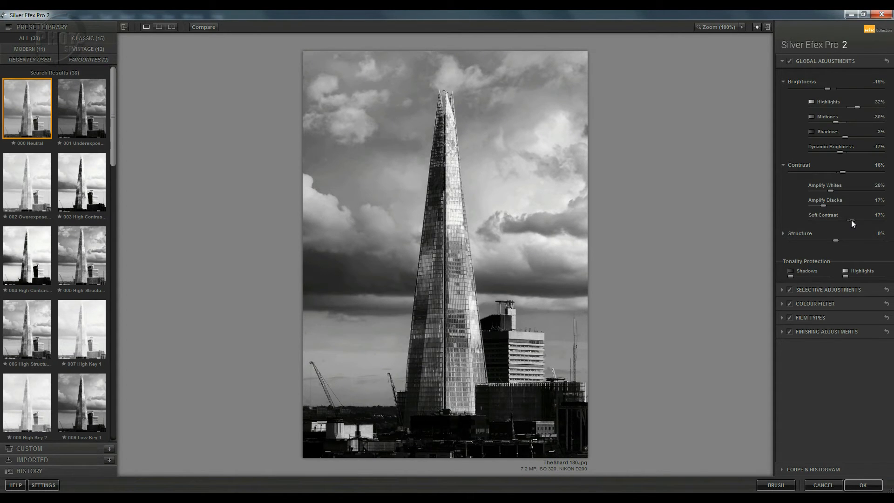
left_click_drag(849, 220, 847, 220)
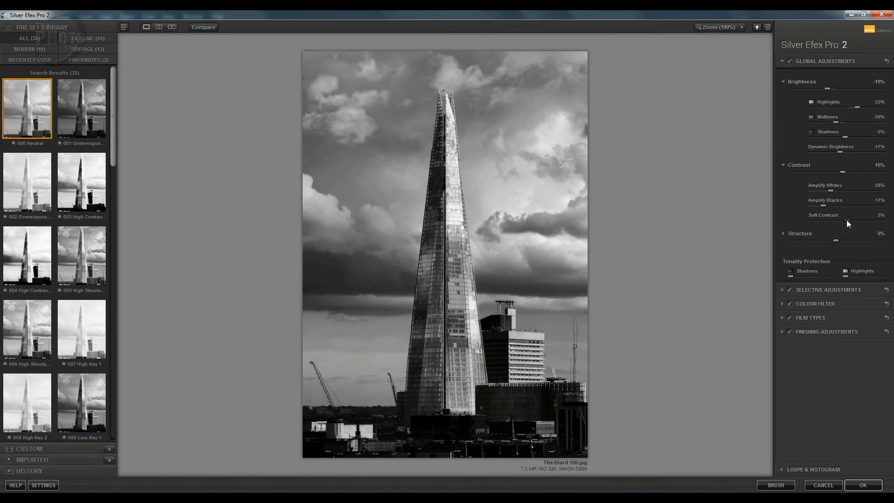
left_click_drag(846, 220, 846, 220)
Step: Try extreme low and high Structure, set it to 9%, and compare the result with the original
left_click_drag(837, 240, 827, 240)
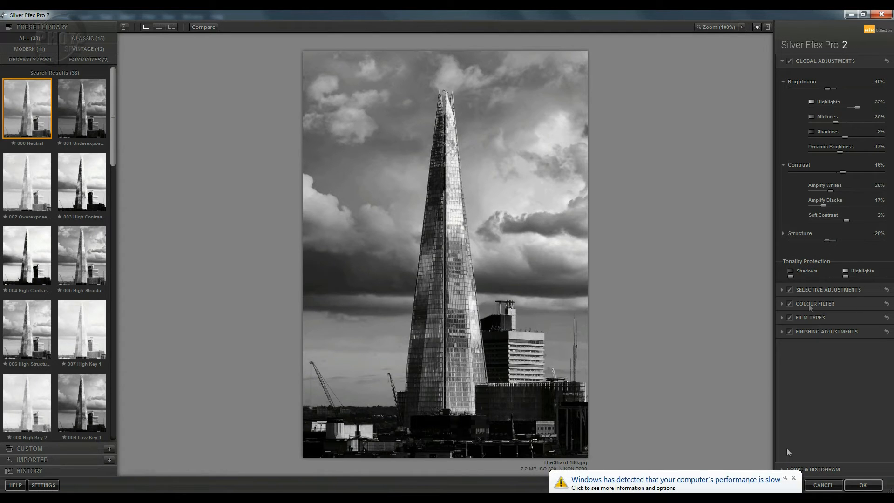
left_click(794, 479)
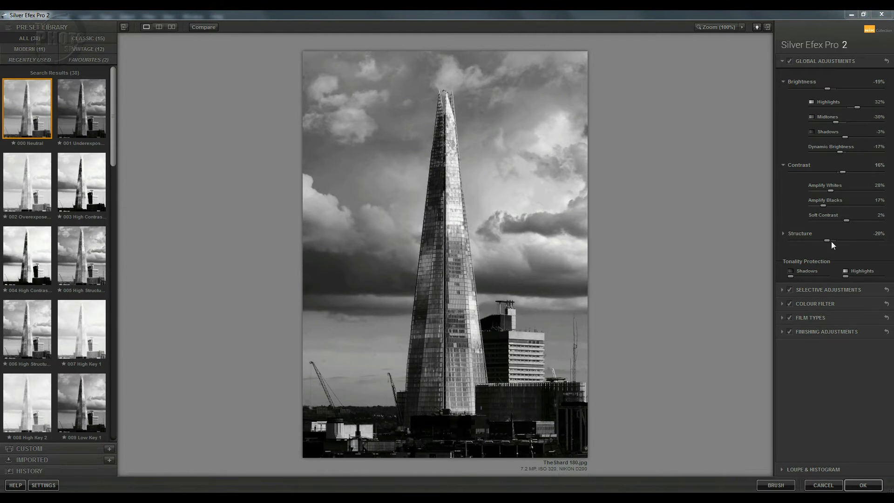
left_click_drag(828, 241, 806, 242)
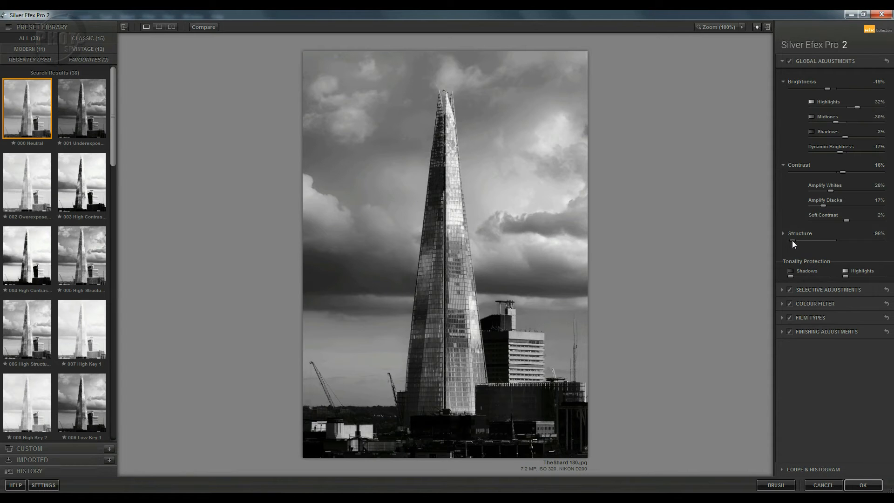
left_click_drag(808, 241, 815, 242)
left_click_drag(791, 241, 853, 242)
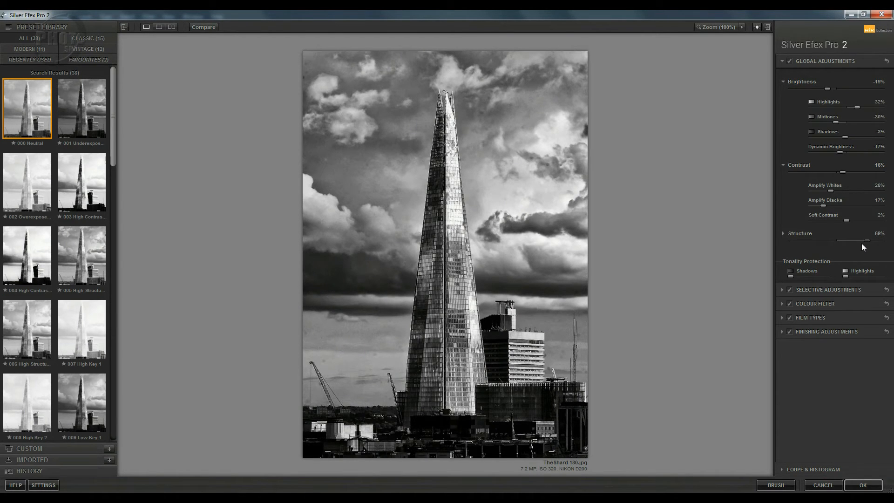
left_click_drag(860, 241, 838, 242)
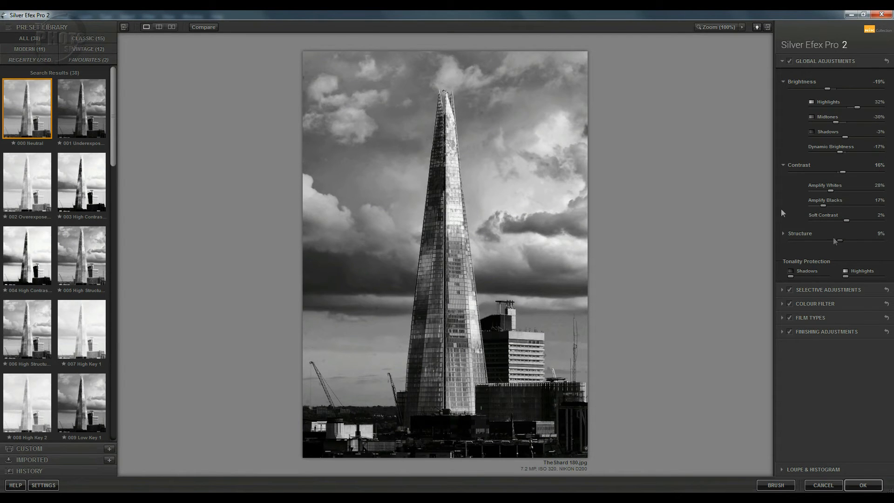
left_click(201, 28)
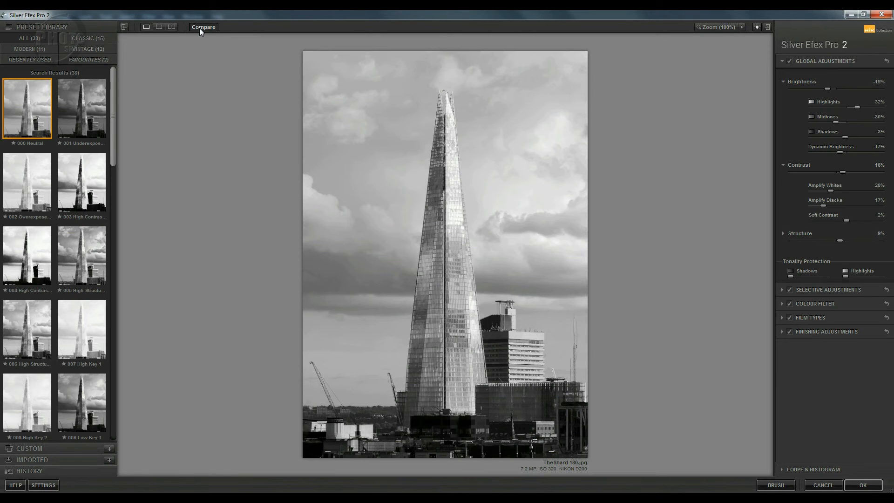
left_click(199, 28)
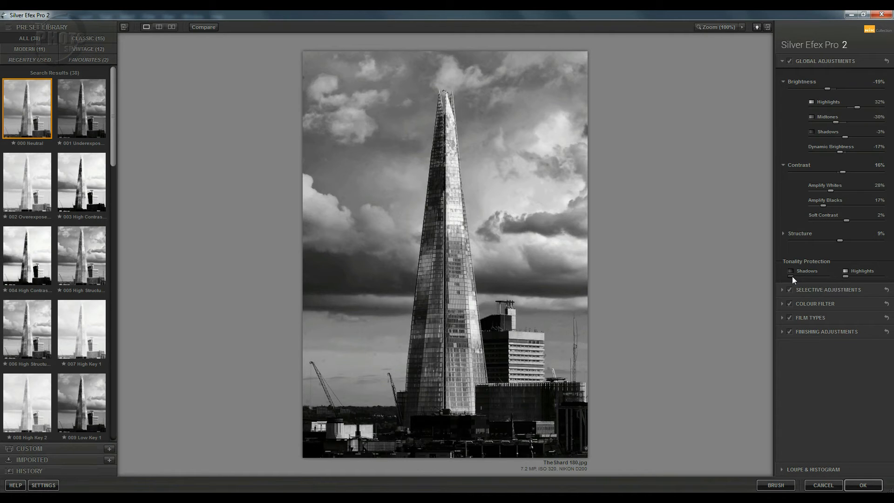
Step: Slightly raise the Shadows tonality protection, and try the Highlights protection before returning it to its minimum
mouse_move(820, 276)
left_mouse_down()
mouse_move(799, 276)
mouse_move(816, 276)
left_mouse_up()
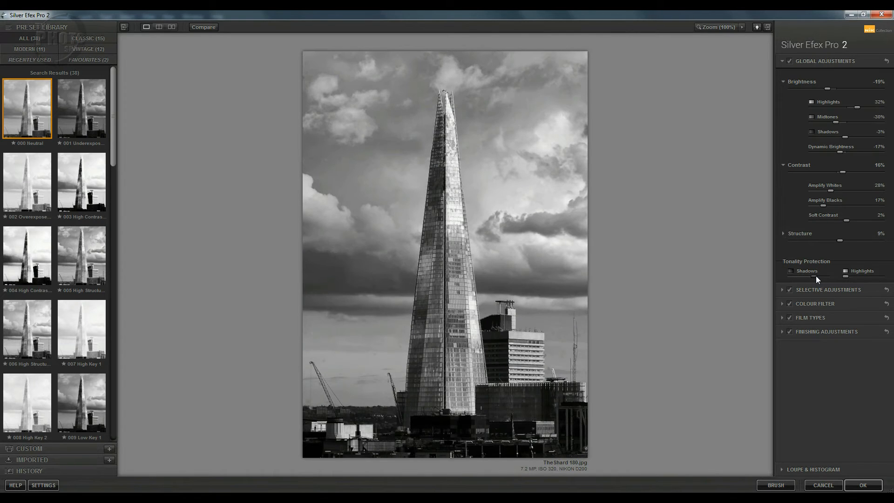
left_click_drag(798, 277, 796, 276)
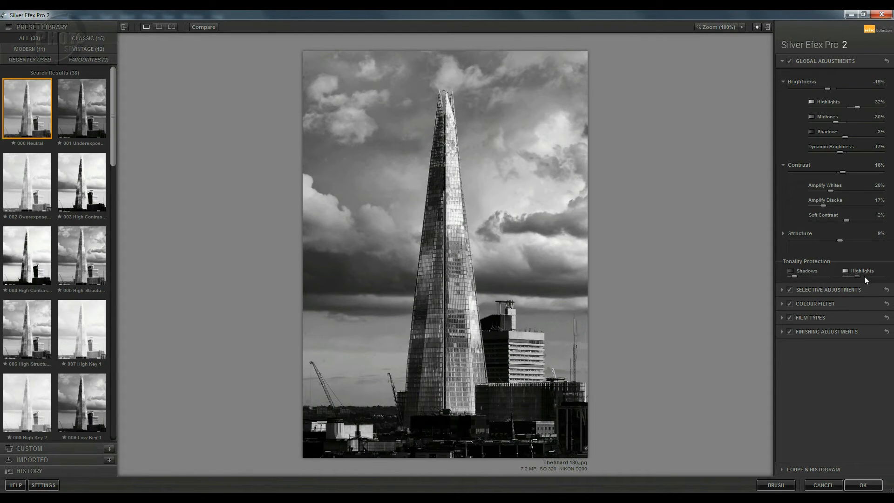
left_click_drag(868, 277, 830, 277)
left_click_drag(876, 276, 884, 278)
Step: Add a selective control point with a 34% size in the sky beside the tower's lower half, and slightly lower its brightness
left_click(783, 290)
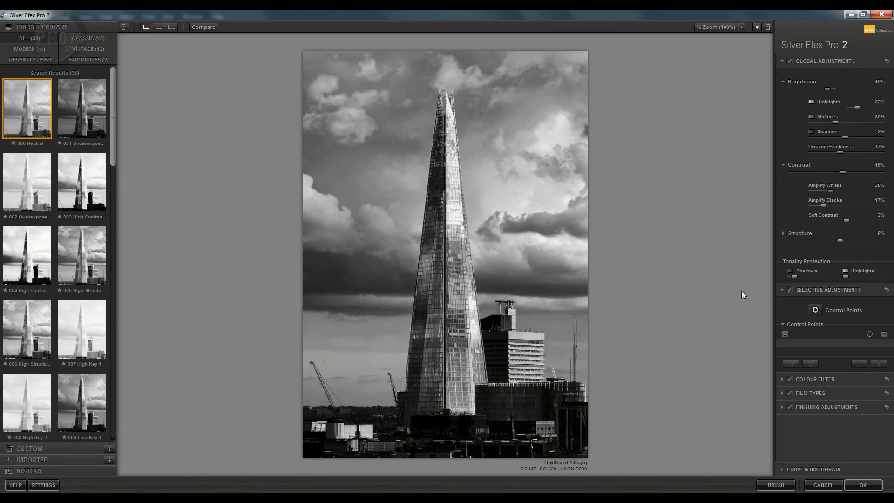
left_click(815, 311)
left_click(351, 336)
left_click_drag(375, 336, 381, 337)
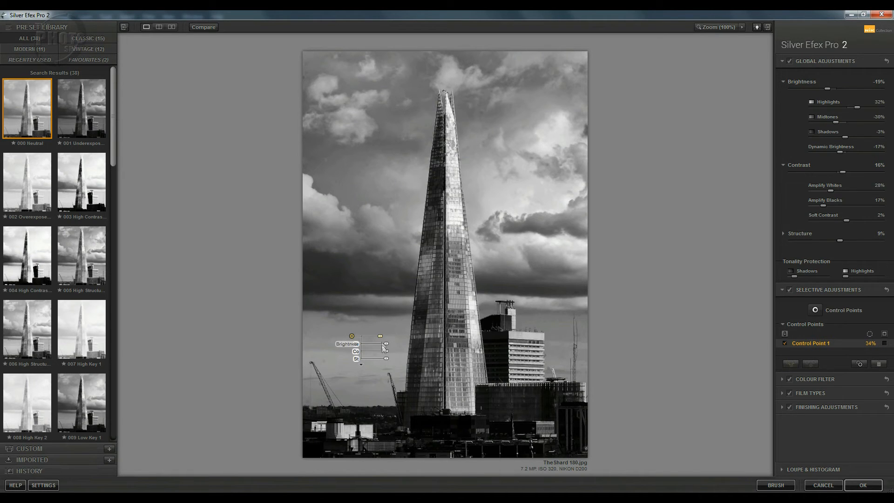
left_click_drag(388, 348, 387, 347)
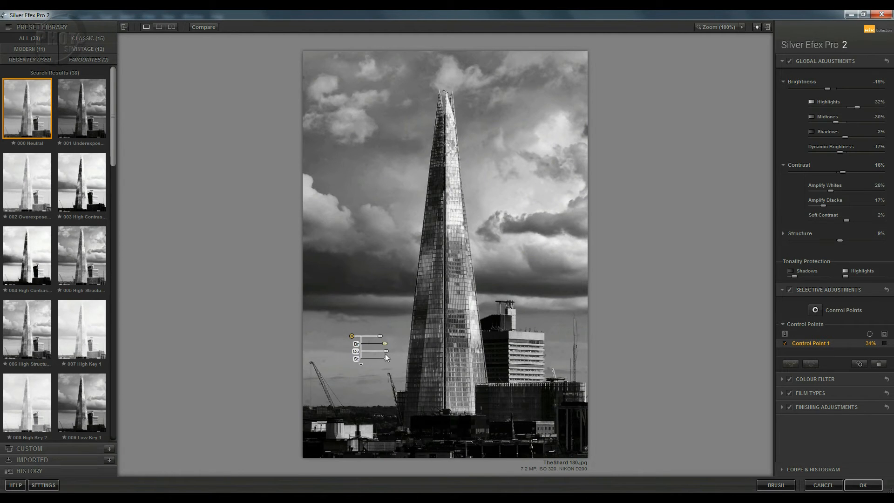
Step: Set the Structure of the control point in the sky beside the tower's lower half to 27%, and deselect the point
left_click_drag(386, 359, 391, 359)
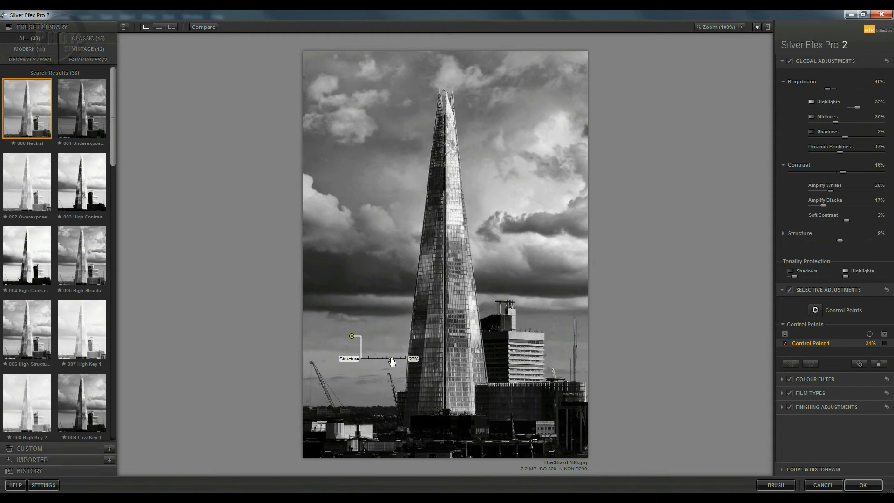
left_click_drag(392, 360, 392, 359)
left_click(668, 343)
Step: Add a second control point with a 33% size in the bright clouds beside the tower's upper half, and slightly lower its brightness
left_click(816, 309)
left_click(537, 193)
left_click_drag(563, 198, 568, 198)
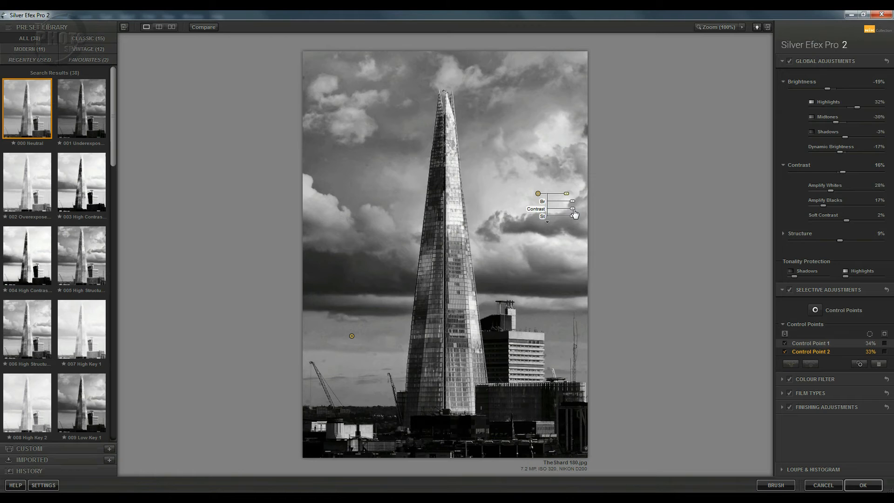
mouse_move(573, 202)
left_mouse_down()
mouse_move(575, 219)
mouse_move(573, 207)
left_mouse_up()
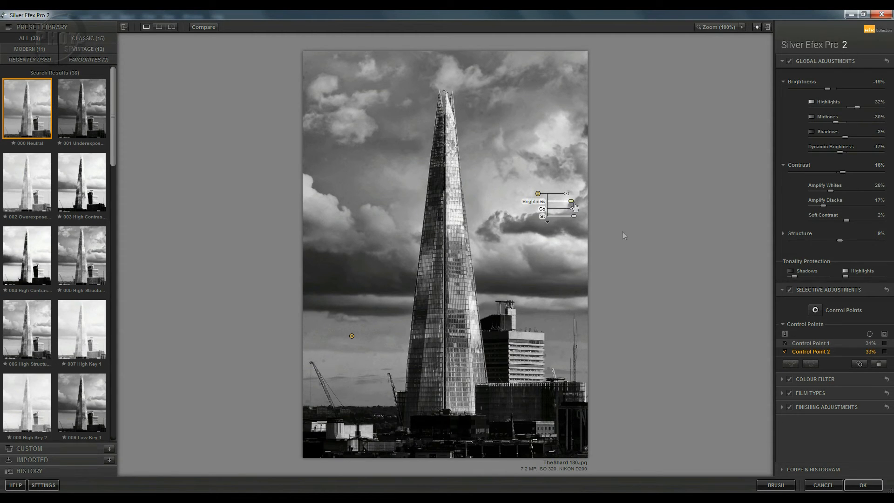
left_click(695, 266)
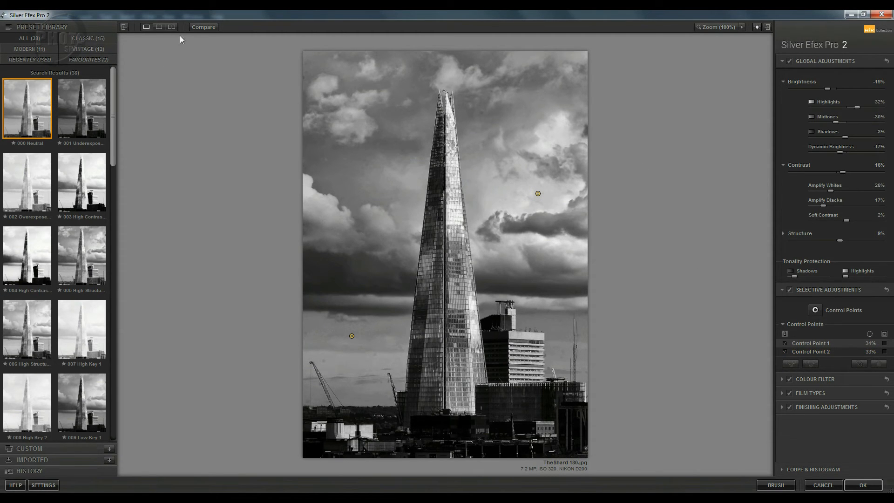
Step: Compare the result with the original, and switch from the selective adjustments to the Colour Filter settings
left_click(200, 26)
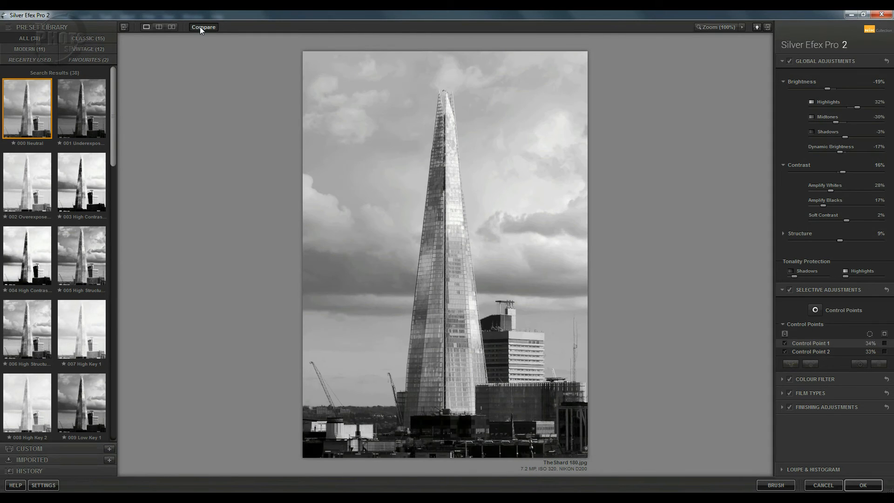
left_click(200, 27)
left_click(200, 27)
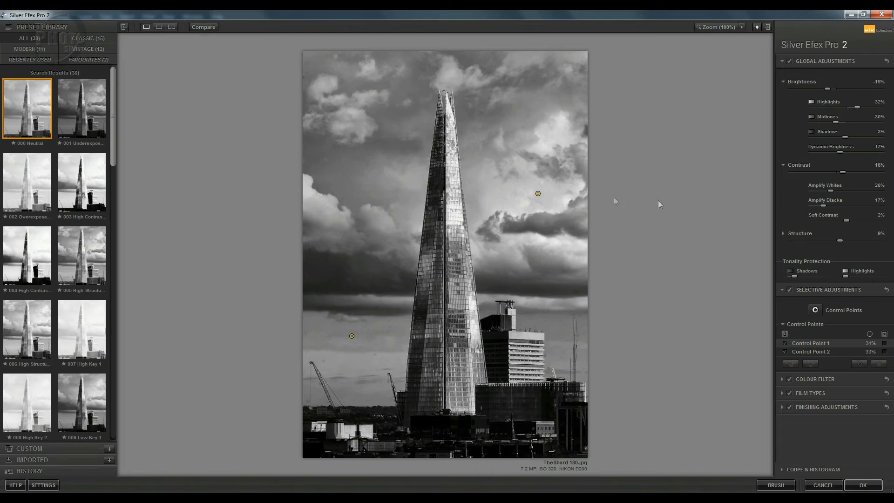
left_click(782, 290)
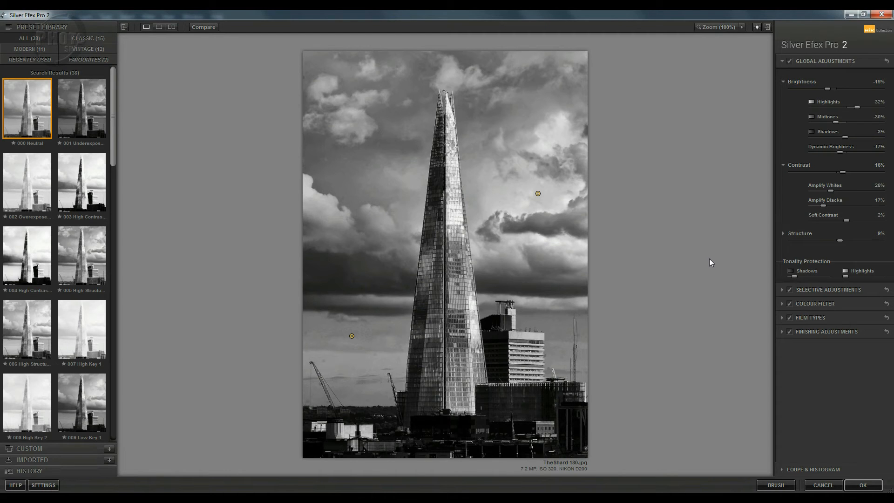
left_click(783, 303)
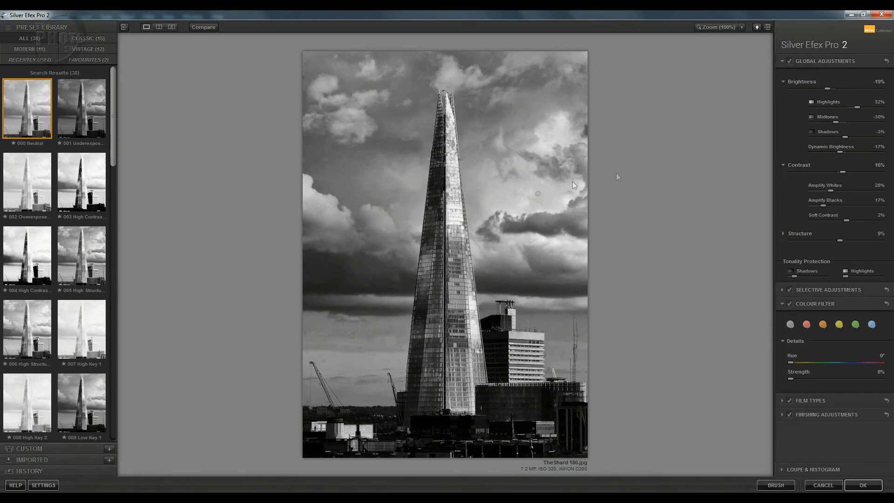
Step: Try the red, neutral, orange, yellow, green and blue colour filters on the photo, and return to yellow
left_click(808, 325)
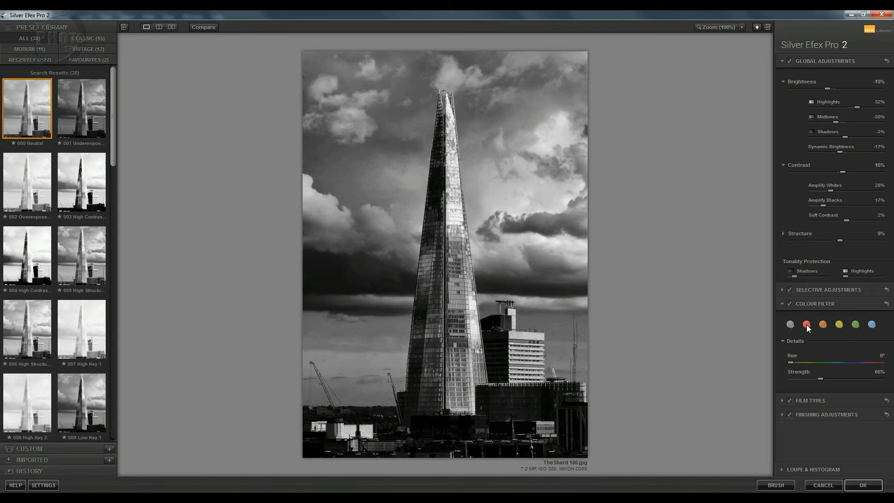
left_click(790, 324)
left_click(823, 325)
left_click(839, 326)
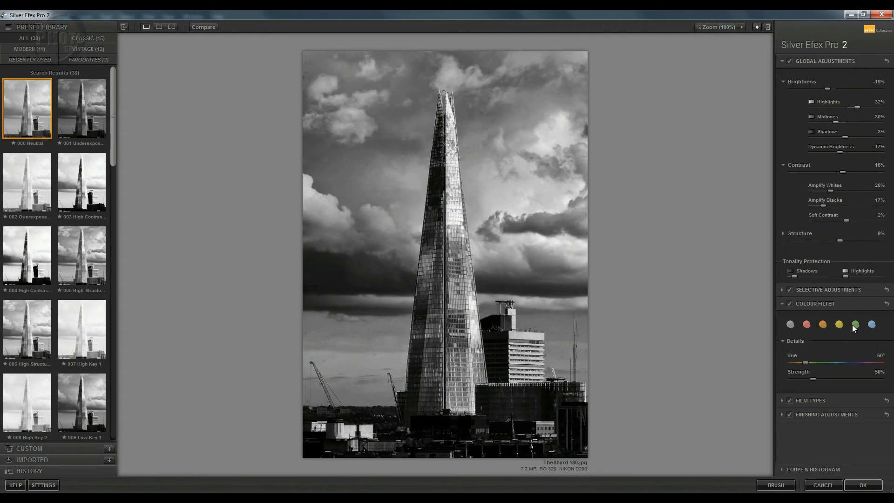
left_click(856, 325)
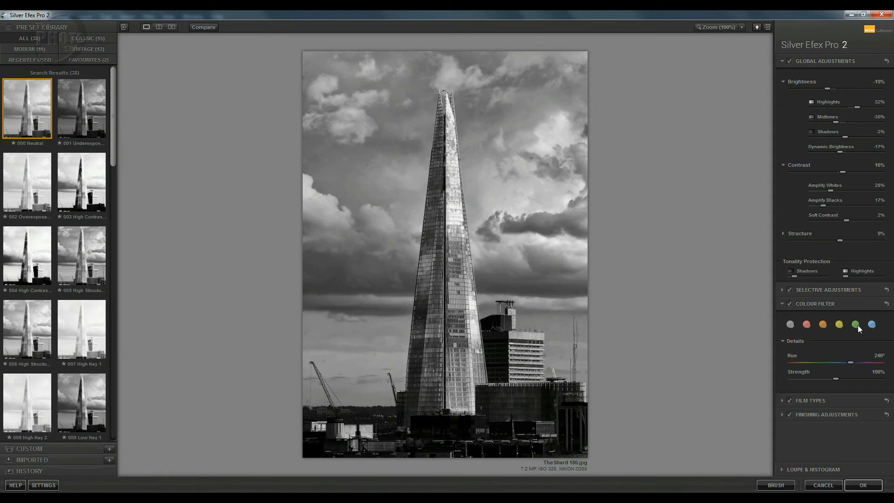
left_click(857, 325)
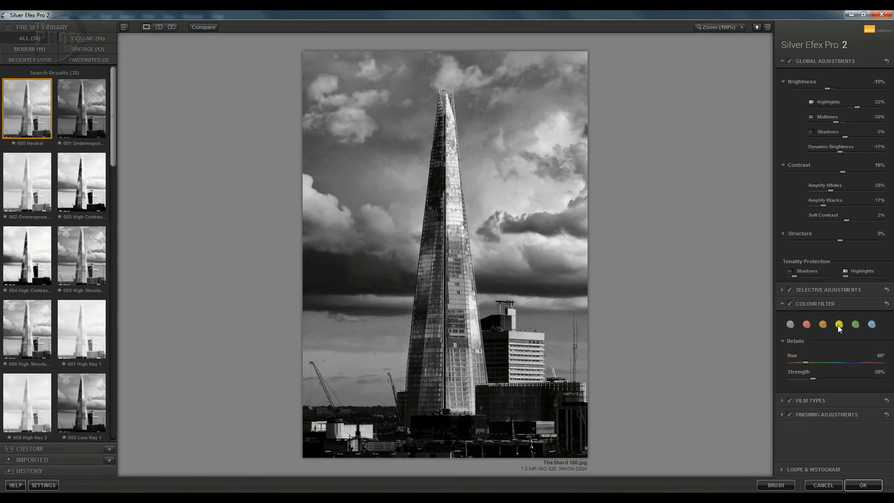
left_click(823, 325)
Step: Try a filter Hue of 142°, set Hue to 81° and Strength to 13%, and compare the result with the original
left_click_drag(807, 362, 817, 364)
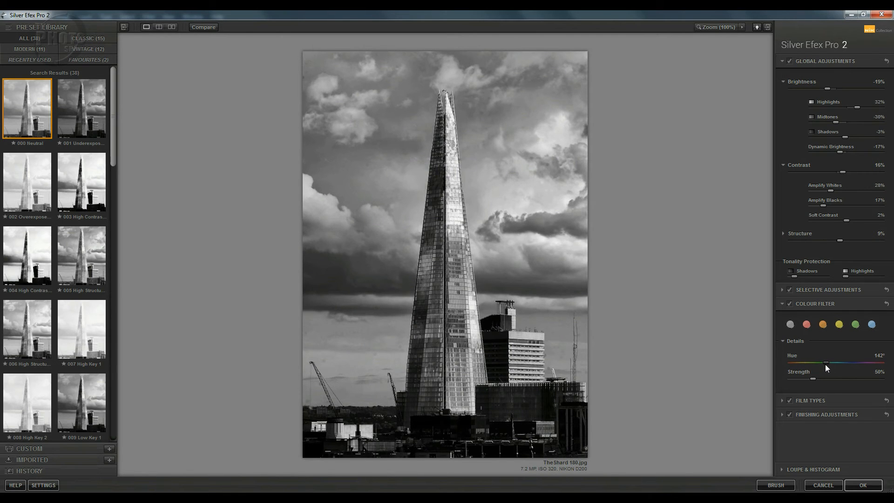
left_click_drag(826, 368, 832, 369)
left_click_drag(824, 364, 811, 363)
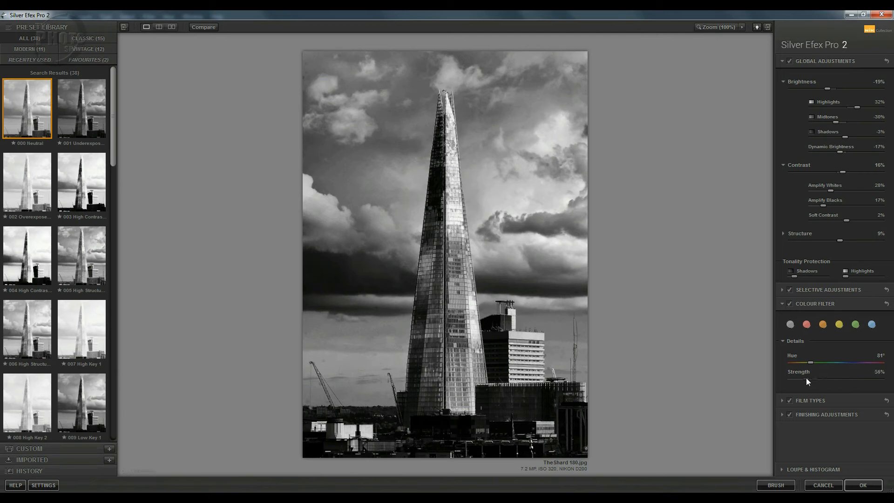
left_click_drag(801, 378, 796, 376)
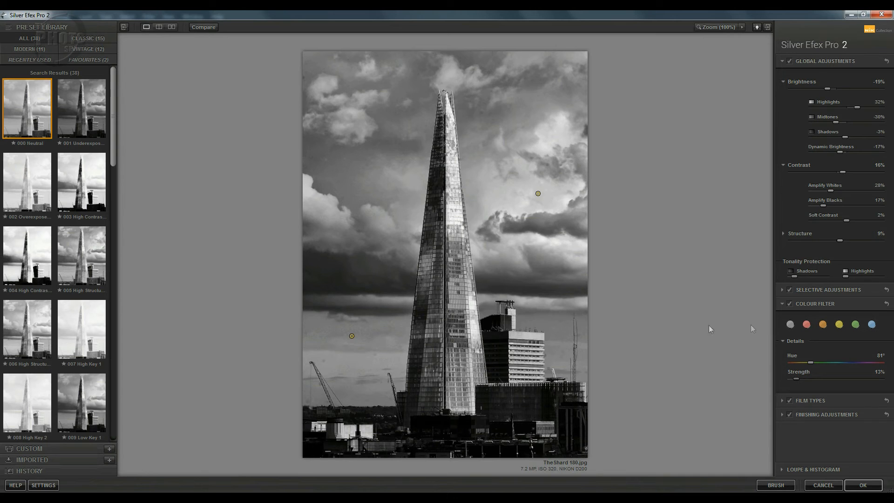
left_click(201, 27)
left_click(200, 26)
left_click(782, 304)
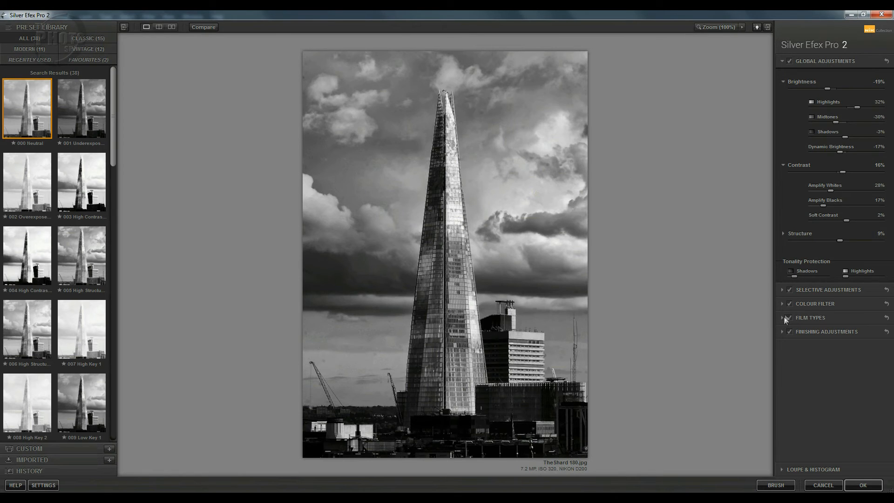
Step: Preview film types including Kodak P3200 TMAX Pro, and apply Ilford Delta 100 Pro
left_click(782, 317)
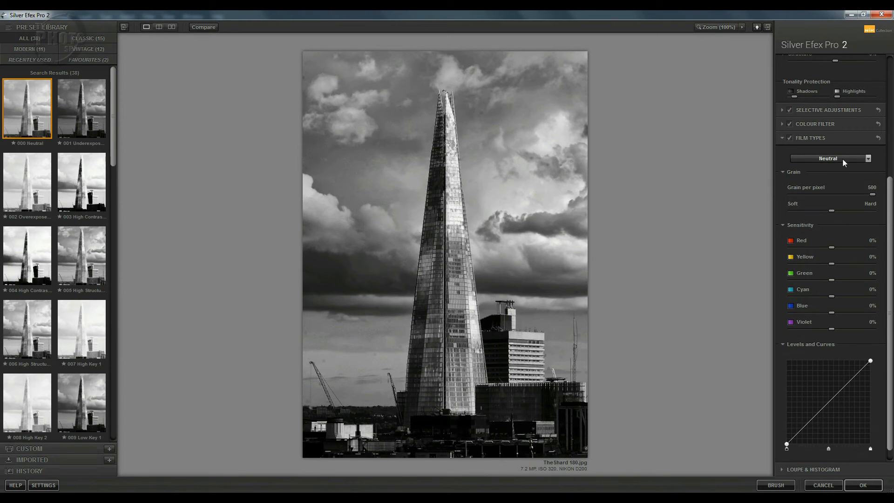
left_click(869, 159)
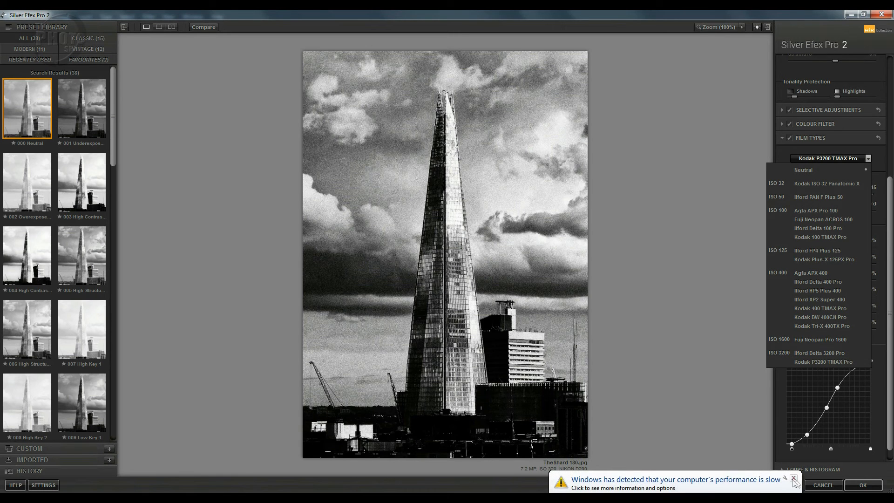
left_click(794, 479)
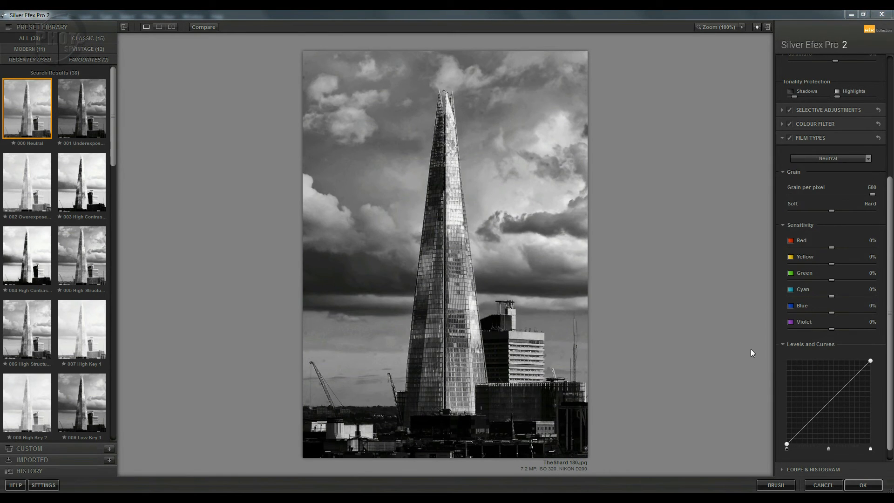
left_click(868, 159)
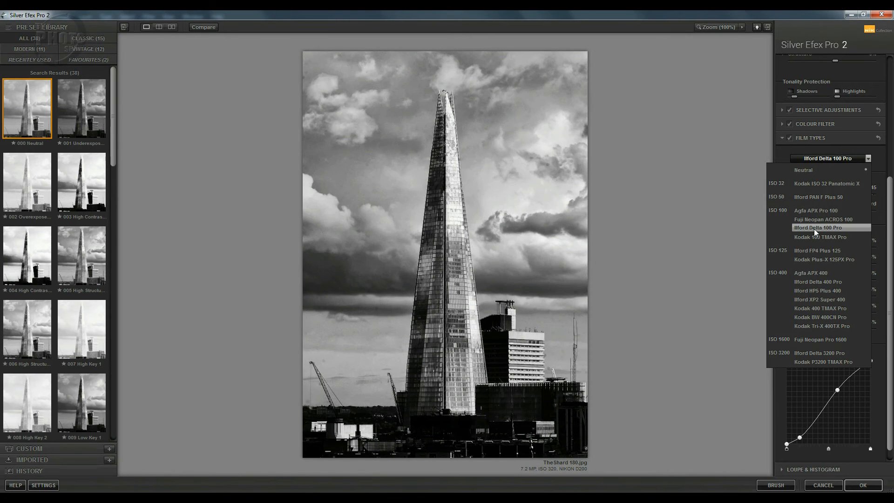
left_click(814, 228)
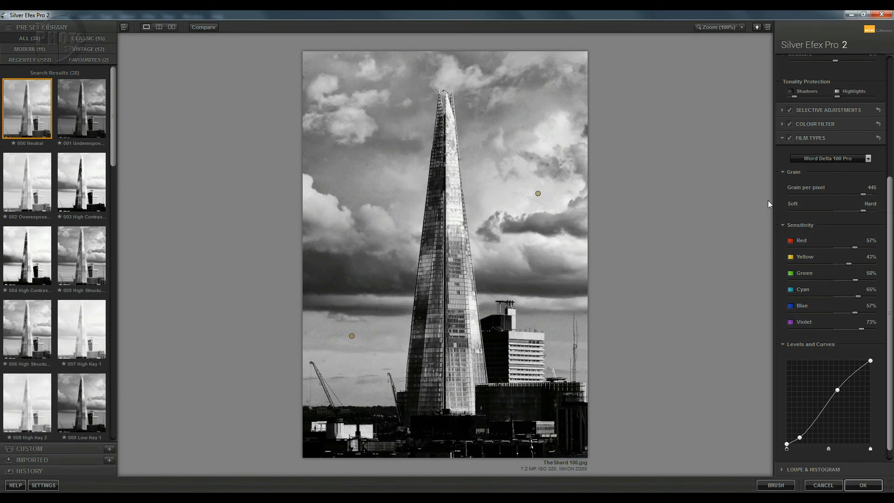
Step: Inspect the grain close up, try 163 grain per pixel before setting 446, and make the grain slightly softer
left_click(719, 26)
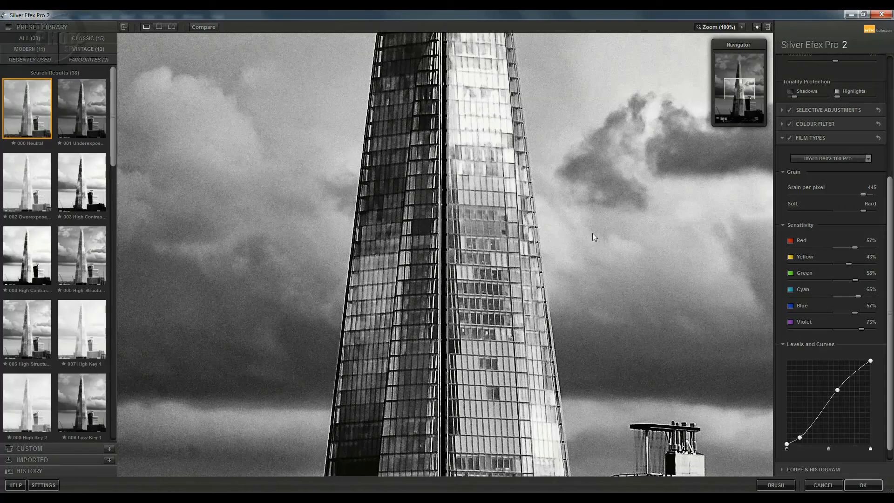
mouse_move(592, 233)
left_mouse_down()
mouse_move(603, 196)
mouse_move(584, 208)
mouse_move(583, 242)
left_mouse_up()
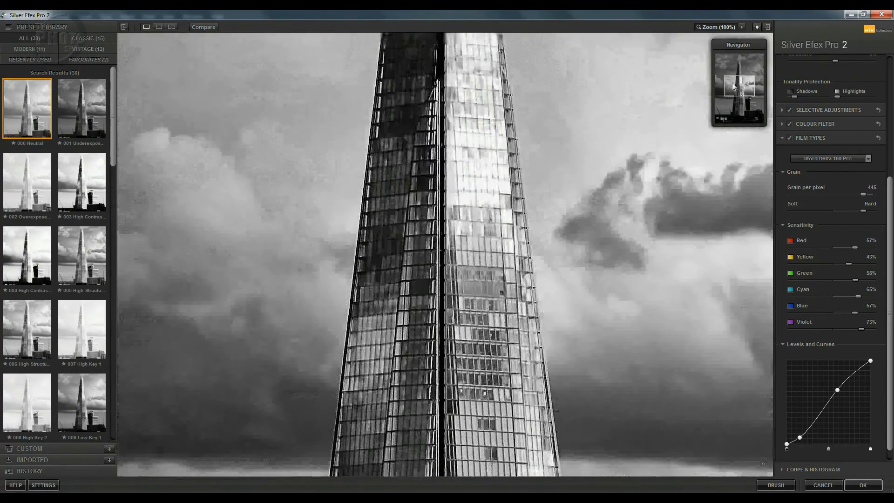
left_click_drag(733, 86, 737, 96)
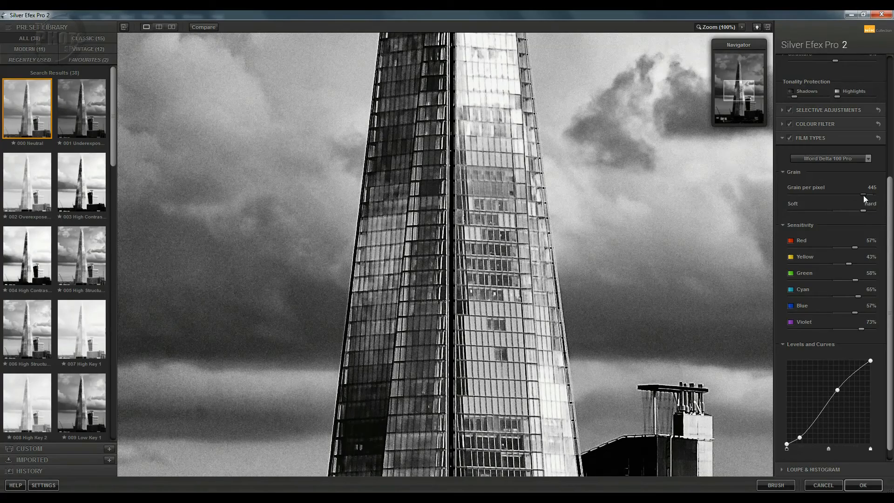
left_click_drag(864, 195, 818, 195)
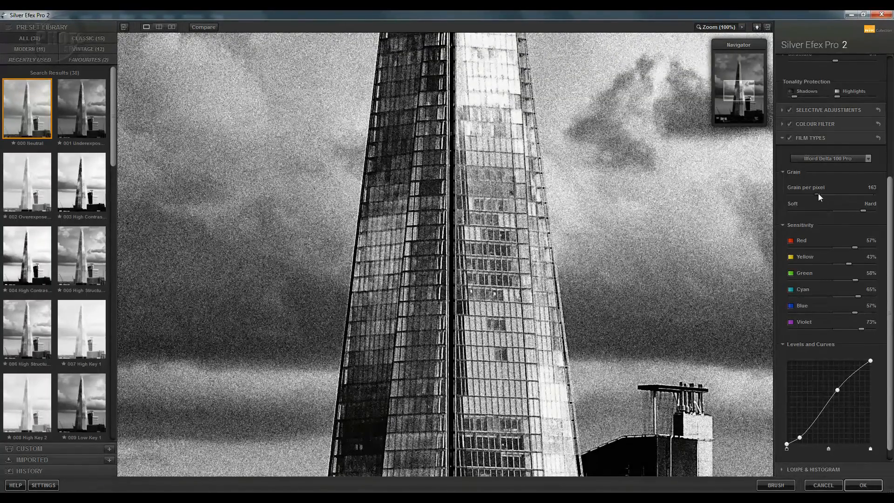
left_click_drag(852, 194, 802, 212)
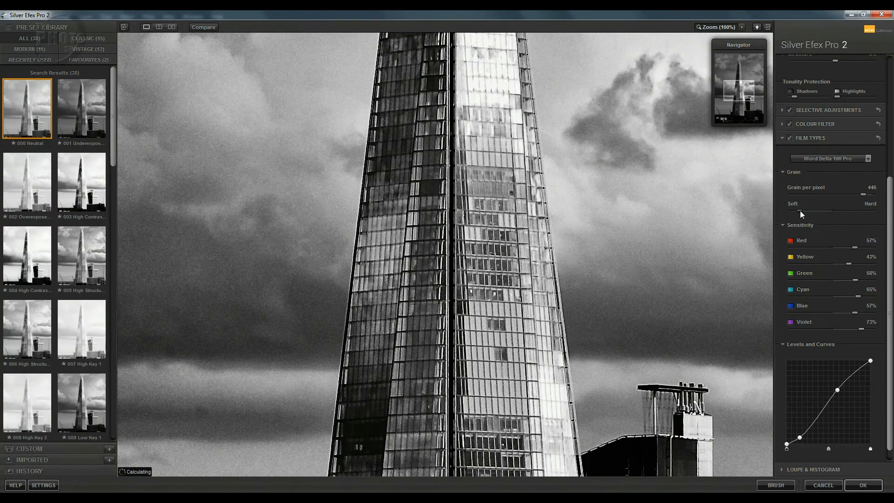
left_click_drag(815, 211, 849, 211)
left_click(716, 29)
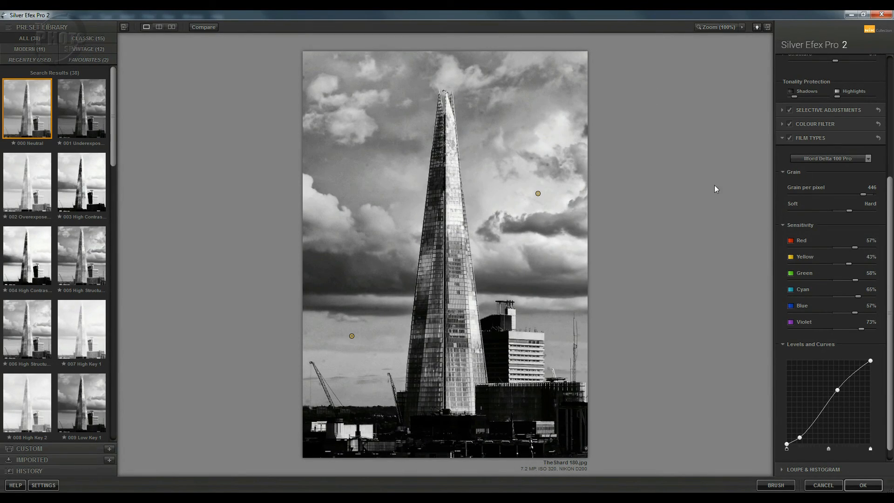
left_click(204, 27)
Step: Set the film's Red sensitivity to 58%, and try Yellow at -82% before setting it to 63%
mouse_move(842, 250)
left_mouse_down()
mouse_move(780, 253)
mouse_move(889, 253)
mouse_move(856, 253)
left_mouse_up()
mouse_move(767, 252)
left_mouse_down()
mouse_move(758, 252)
mouse_move(770, 251)
left_mouse_up()
left_click_drag(840, 252, 891, 252)
mouse_move(839, 248)
left_mouse_down()
mouse_move(788, 249)
mouse_move(852, 249)
left_mouse_up()
left_click(859, 248)
left_click_drag(848, 265, 798, 265)
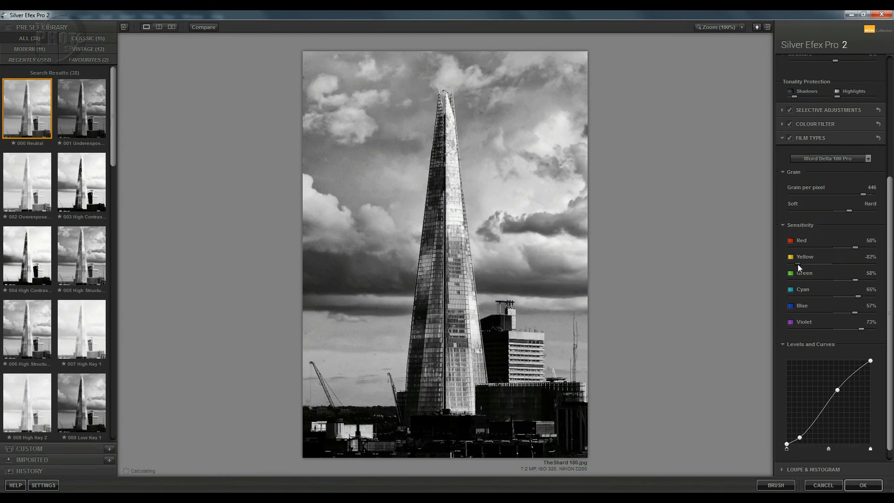
left_click_drag(835, 265, 855, 269)
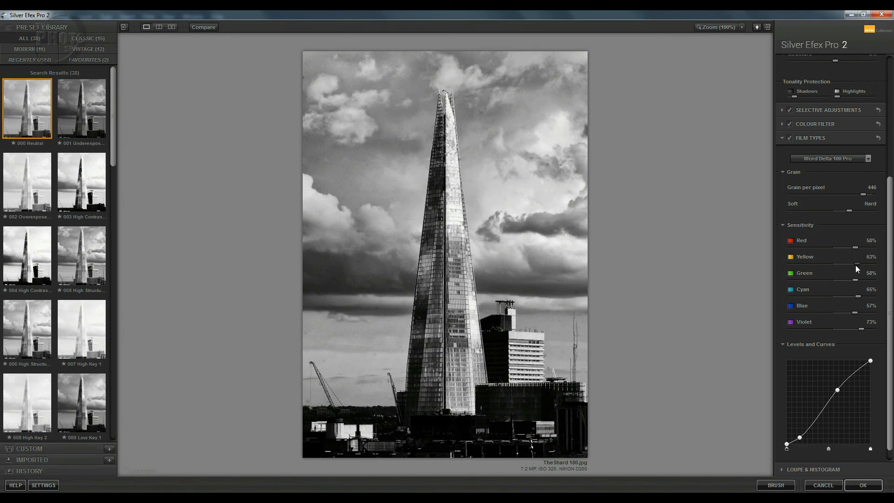
Step: Set the film's Green sensitivity to 70%, and try Cyan at -67% before setting it to 42%
left_click_drag(856, 281, 780, 282)
left_click_drag(845, 280, 861, 280)
left_click_drag(810, 298, 804, 298)
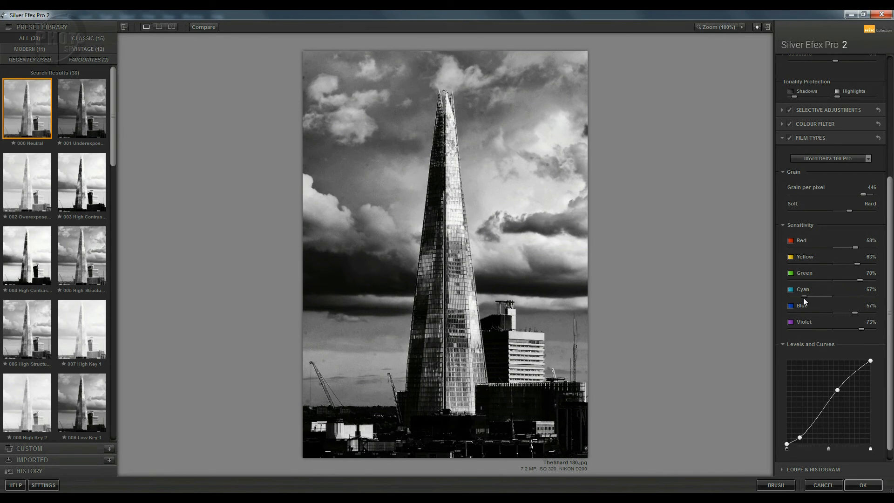
left_click_drag(798, 298, 847, 299)
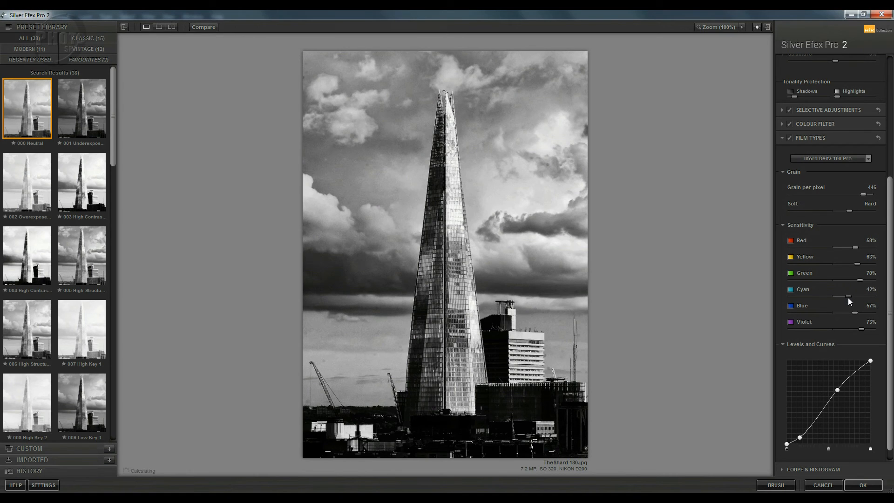
Step: Set the film's Blue sensitivity to 19% and its Violet sensitivity to 61%
left_click(830, 313)
left_click_drag(837, 313, 792, 329)
left_click_drag(856, 331, 858, 330)
Step: Slightly shift the upper middle point of the film's tone curve, and close the film type settings
scroll(892, 228, "down", 1)
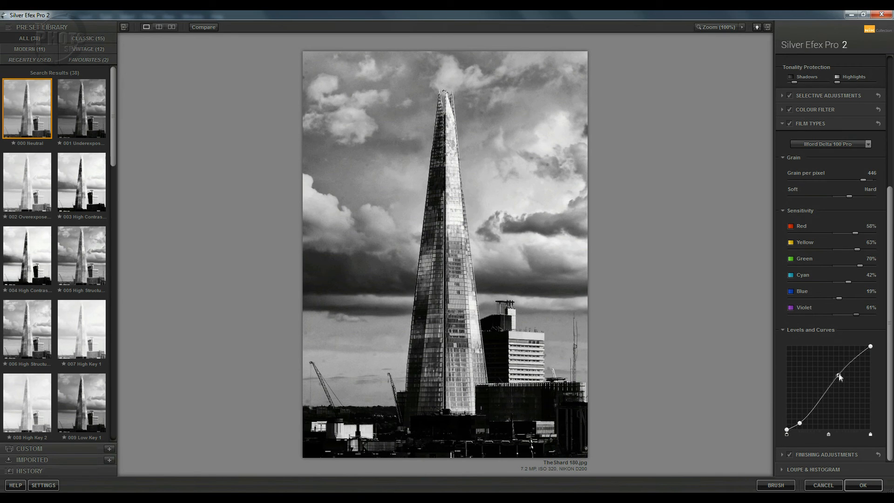
left_click_drag(839, 372, 842, 372)
left_click(782, 124)
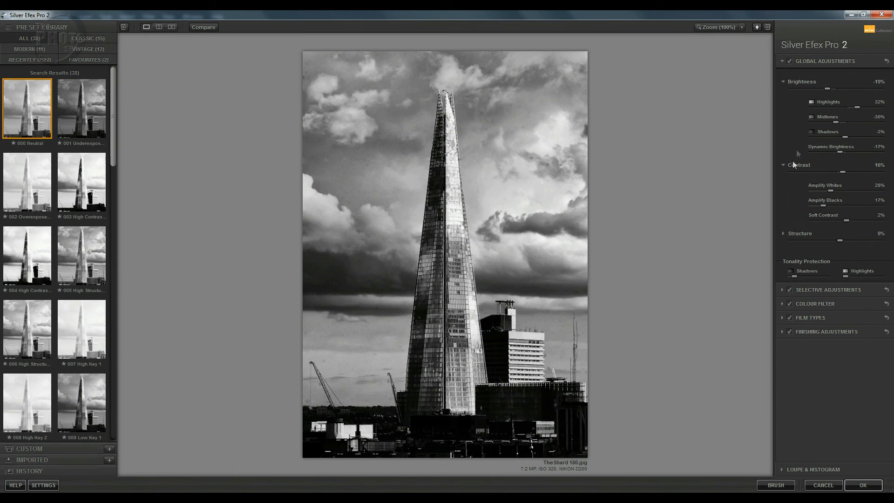
Step: Open the finishing adjustments, preview toning presets such as Cyanotype 10, and keep the Neutral toning
left_click(782, 331)
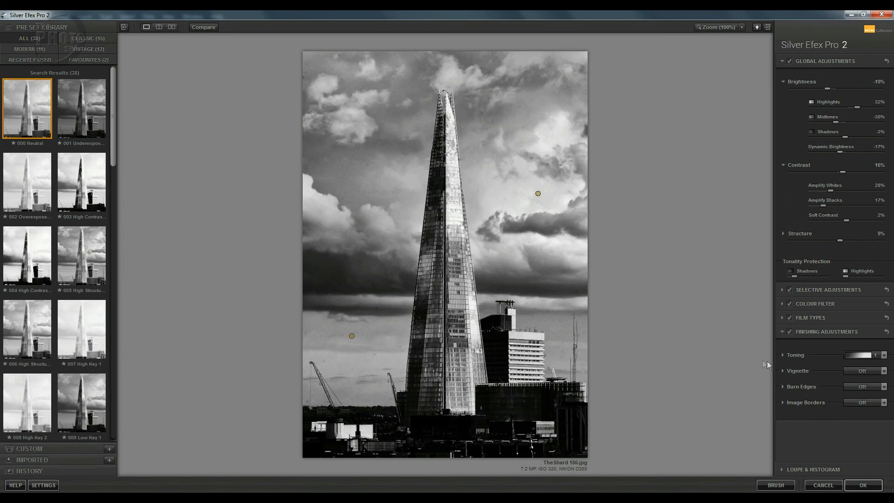
left_click(884, 356)
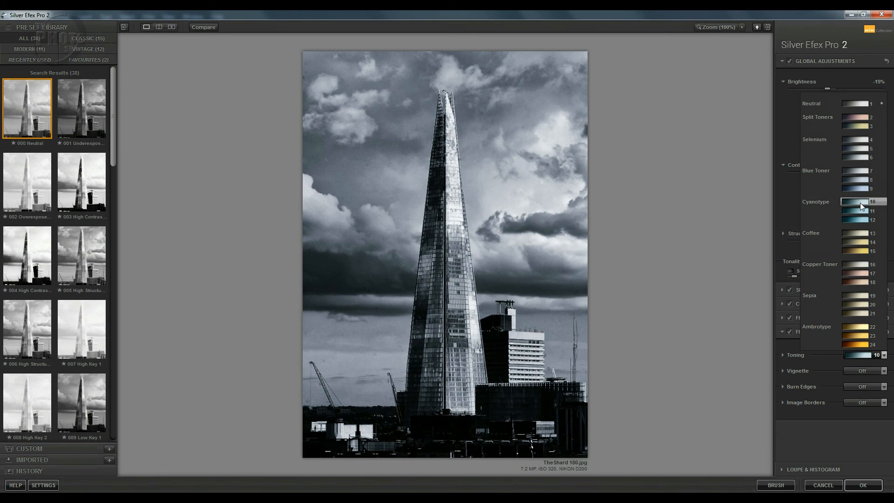
left_click(857, 104)
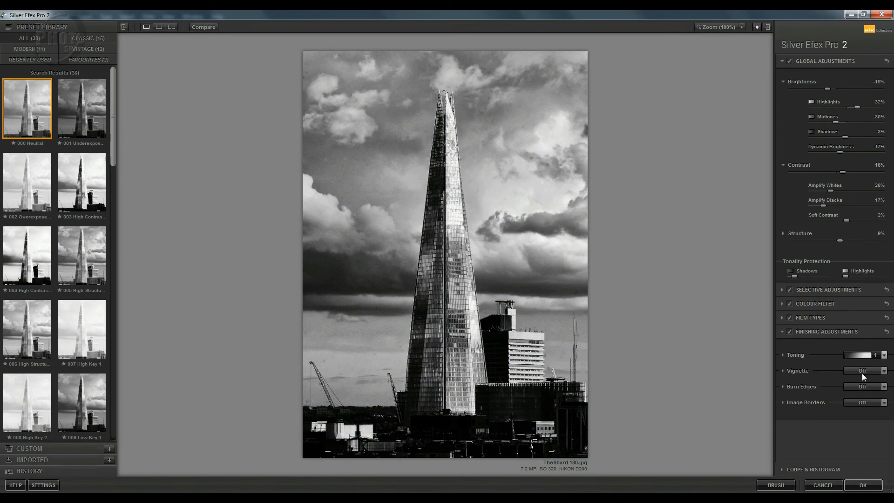
Step: Try the White Frame 2 vignette, preview Black Frame 2, and turn the vignette off
left_click(884, 371)
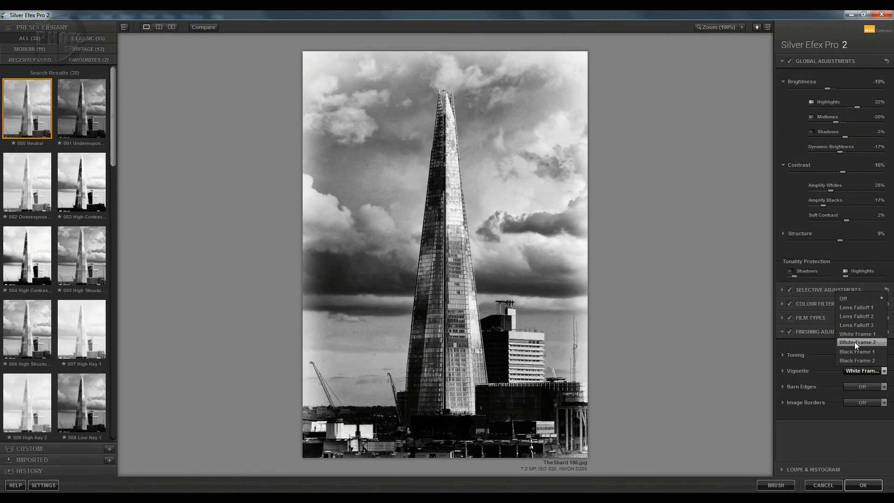
left_click(855, 342)
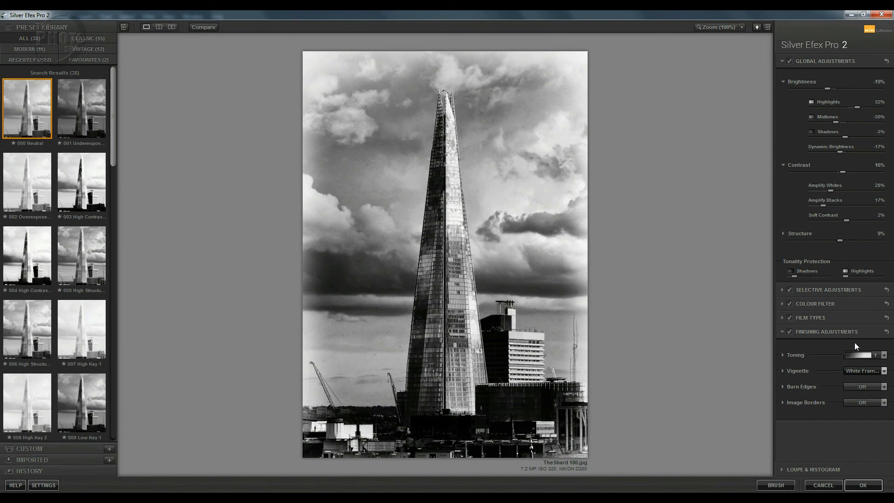
left_click(885, 355)
left_click(884, 355)
left_click(884, 371)
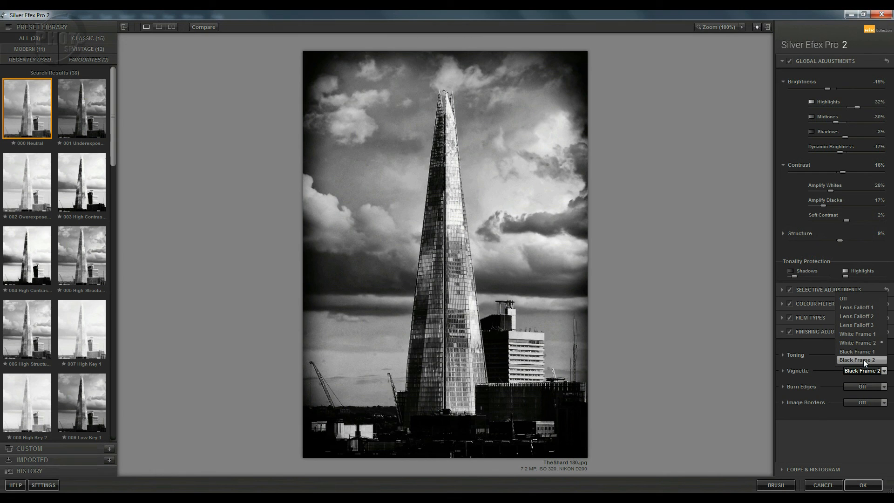
left_click(847, 298)
Step: Preview burned edges such as All Edges (Soft) 1 and image borders such as Type 12, keeping both off
left_click(884, 387)
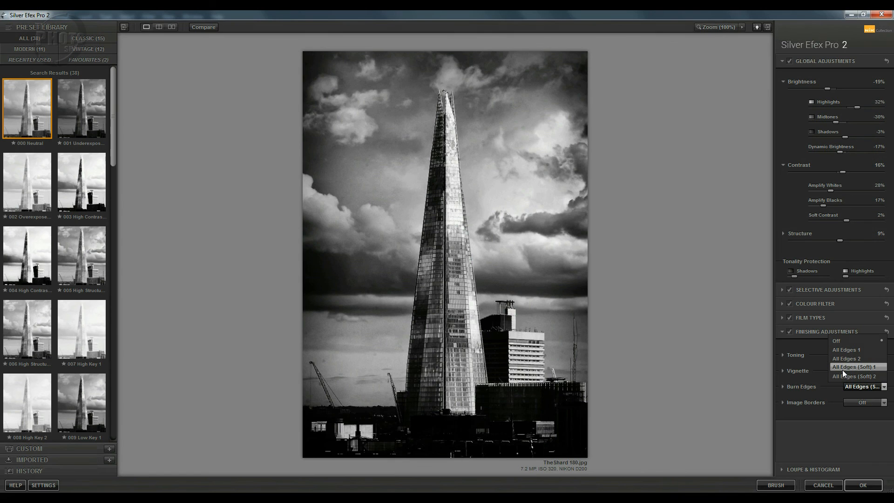
left_click(839, 341)
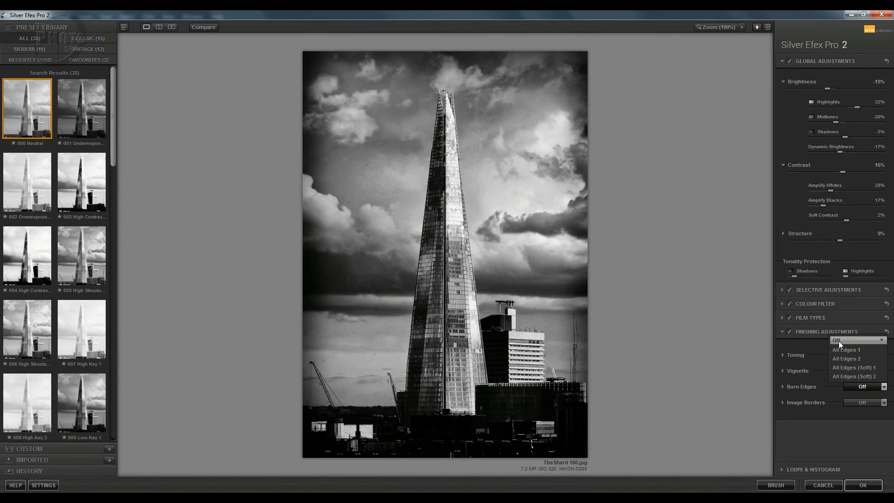
left_click(884, 402)
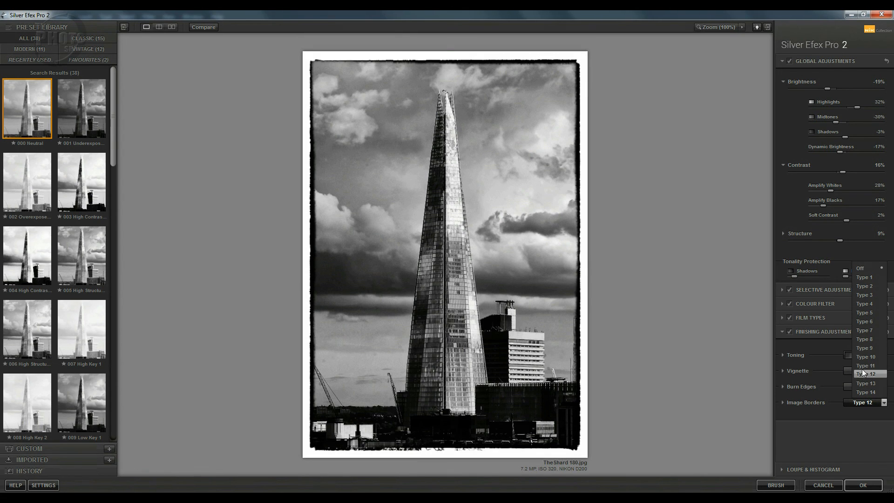
left_click(862, 268)
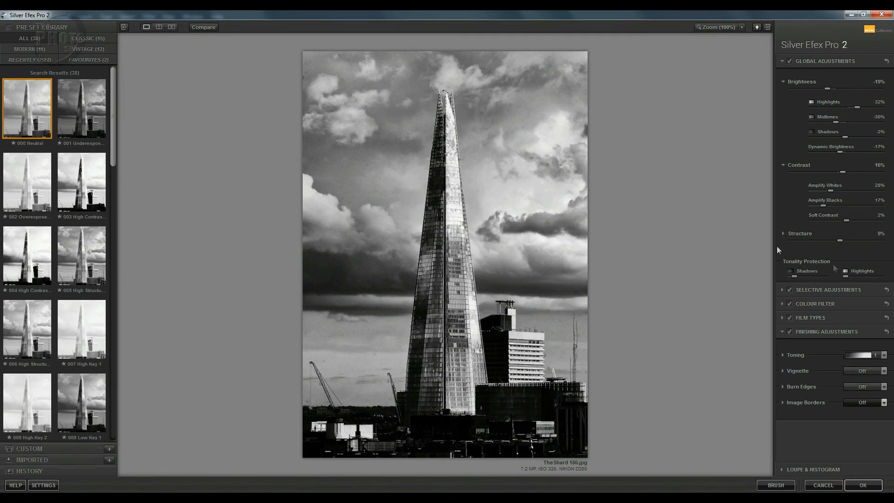
Step: Inspect the photo in the loupe and its histogram, and close that view and the finishing adjustments
left_click(782, 471)
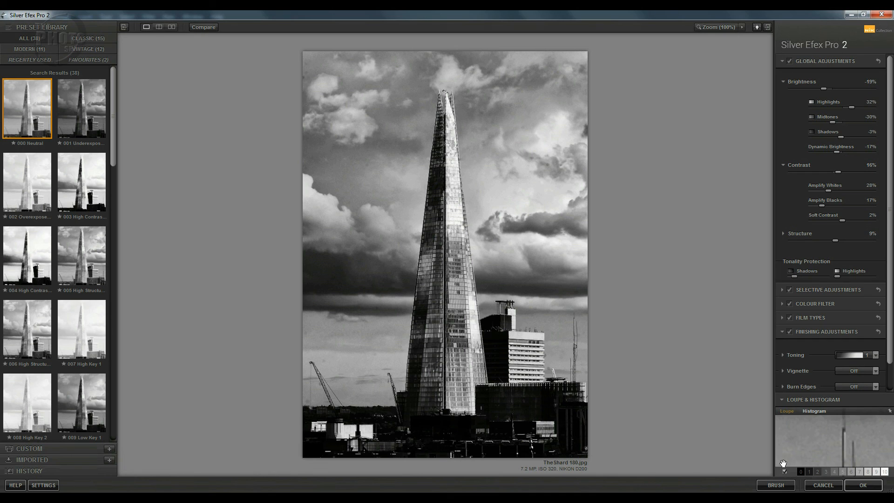
left_click_drag(890, 357, 890, 373)
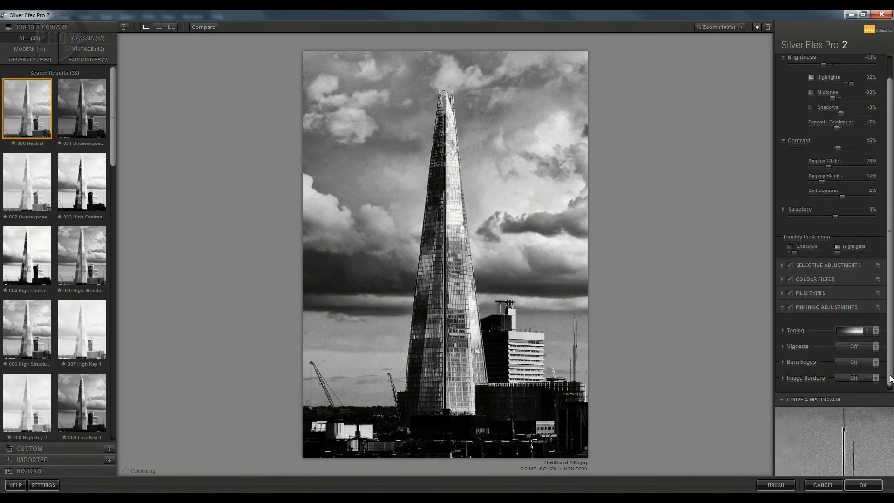
mouse_move(815, 418)
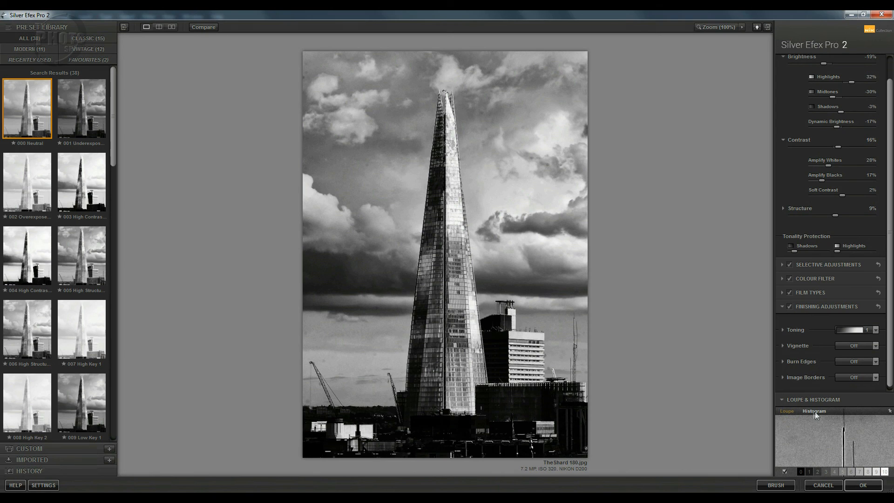
left_click_drag(818, 438, 812, 417)
left_click(811, 412)
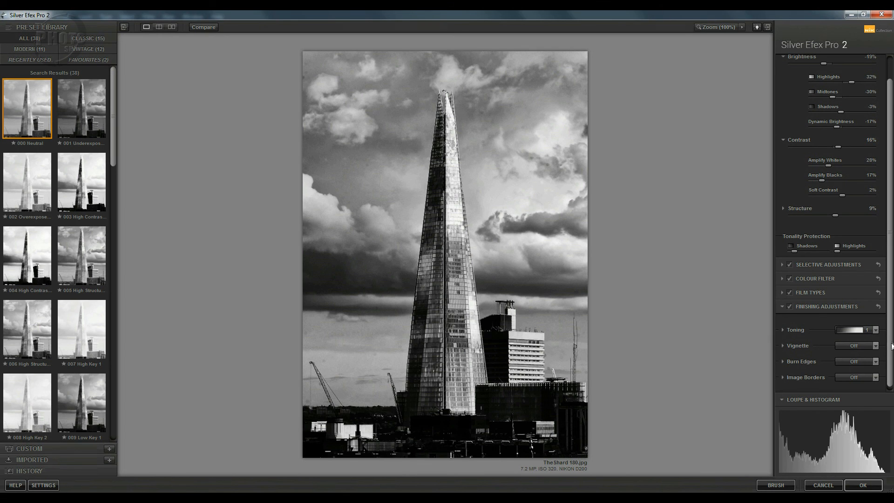
left_click(781, 399)
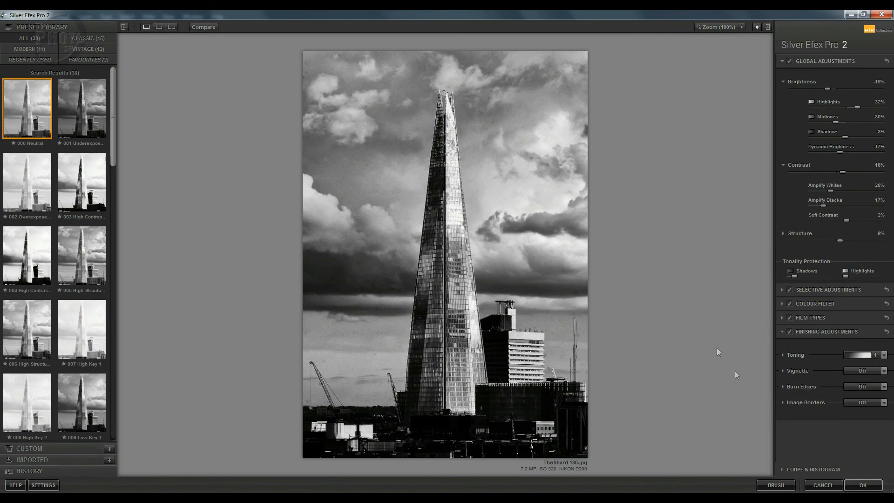
left_click(783, 333)
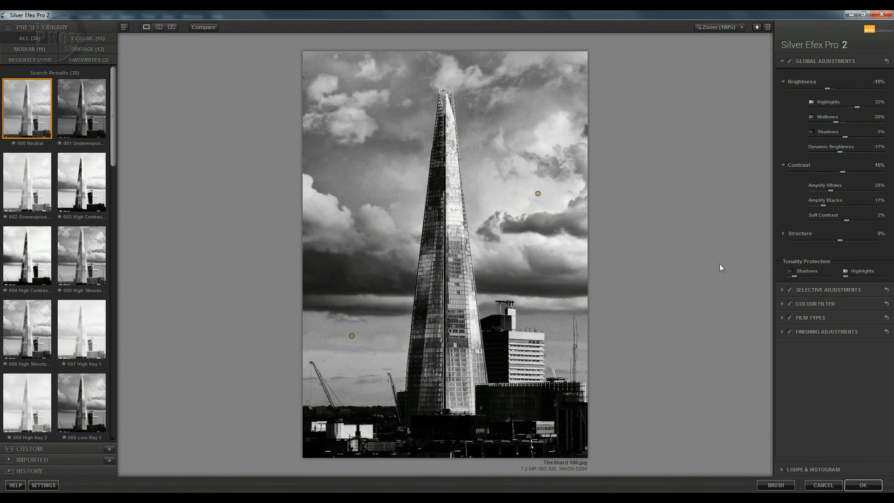
Step: Compare the adjusted photo with its unadjusted black and white version, and apply the conversion to return to Photoshop
left_click(201, 26)
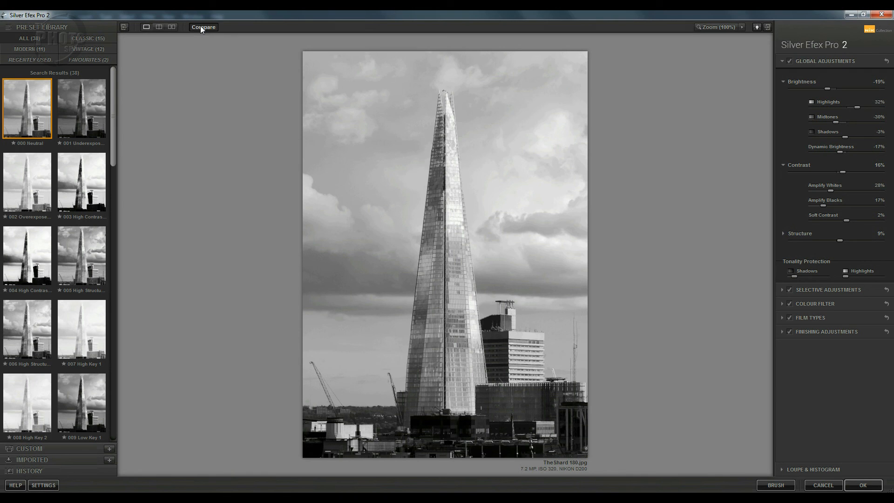
left_click(200, 27)
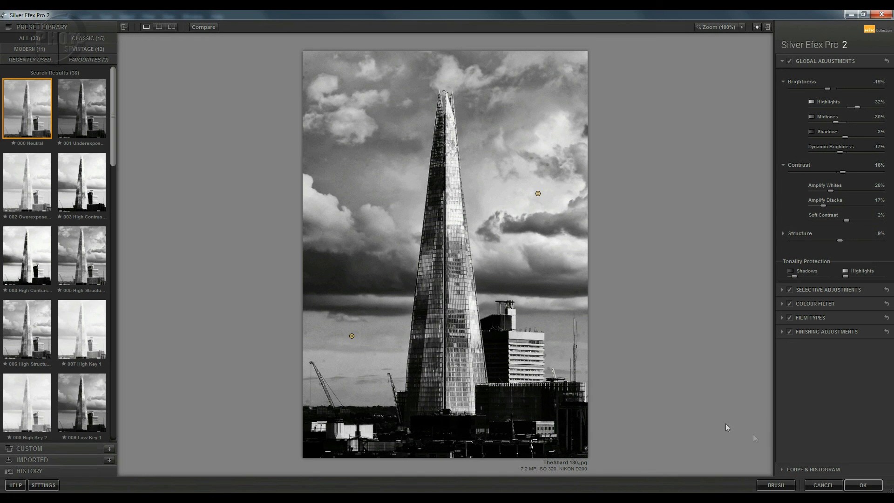
left_click(866, 484)
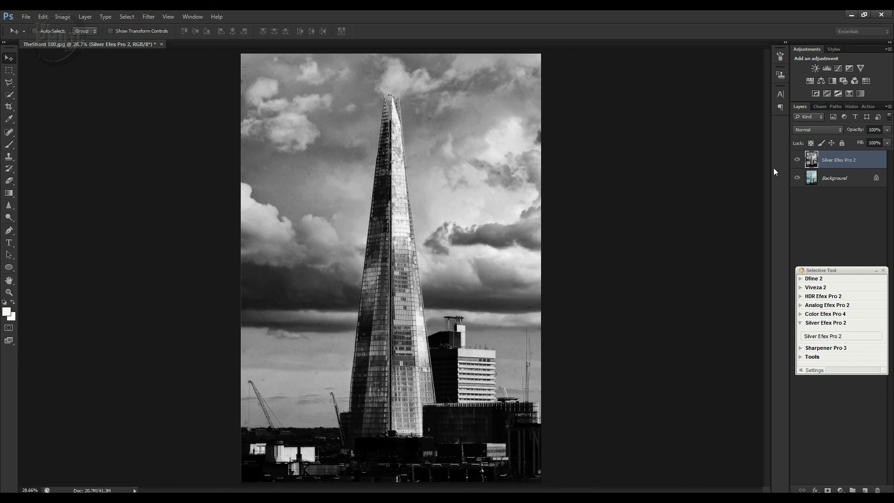
Step: Hide and show the Silver Efex Pro 2 layer twice to compare it with the colour original, and dismiss the Windows performance notification
left_click(797, 160)
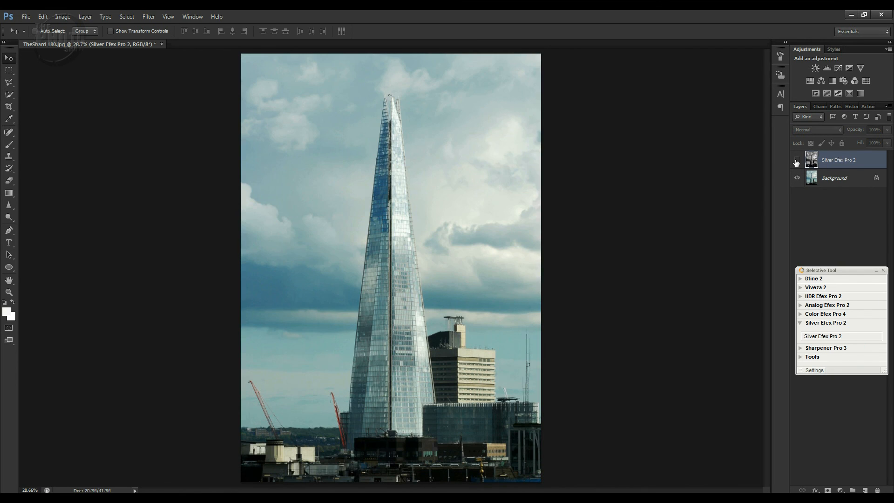
left_click(796, 161)
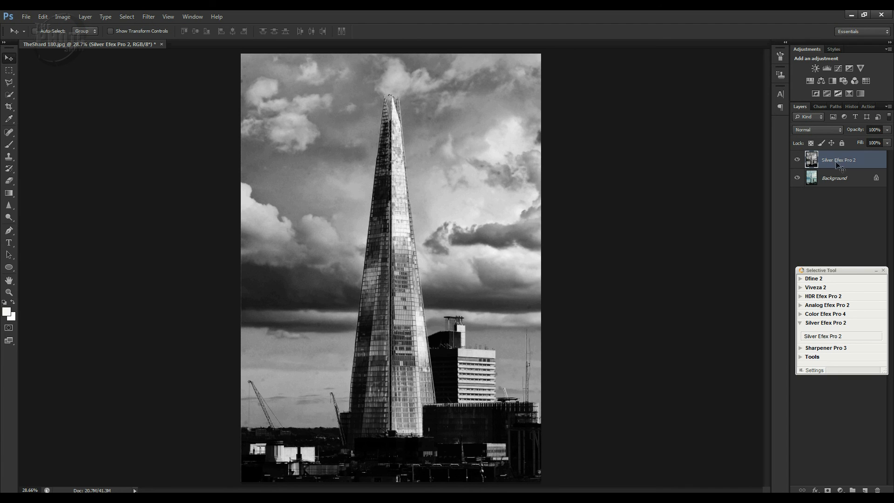
left_click(798, 160)
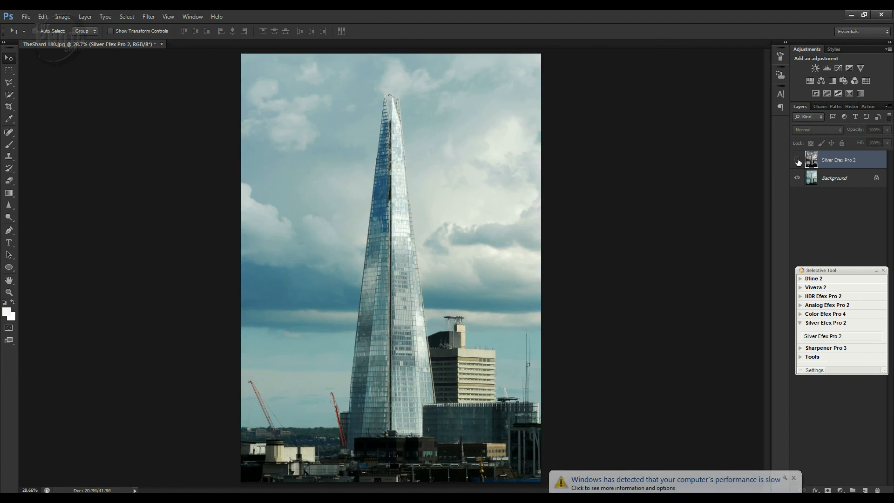
left_click(798, 161)
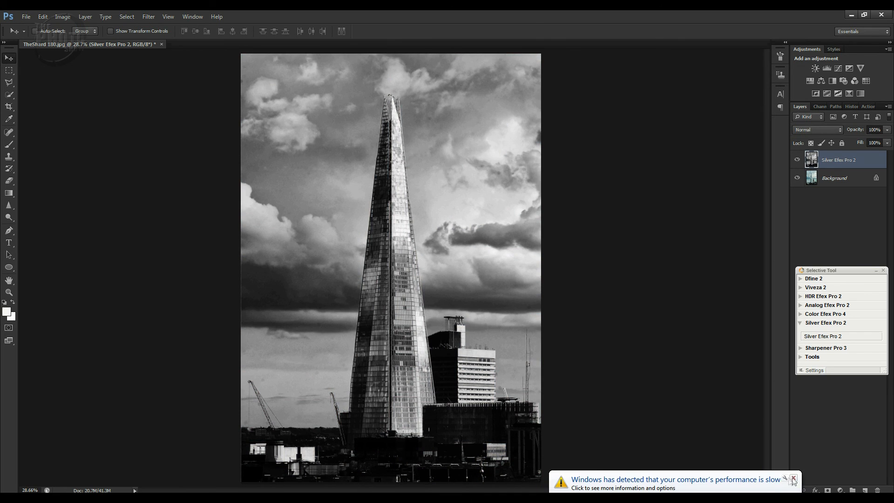
left_click(794, 478)
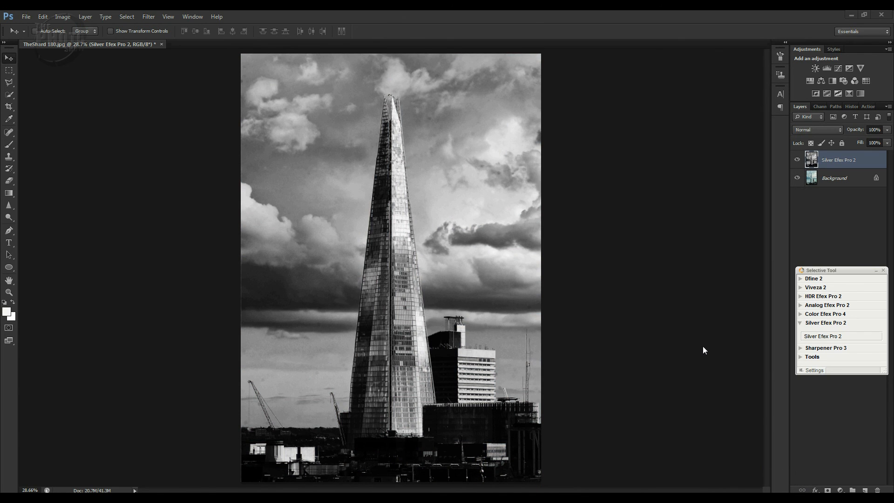